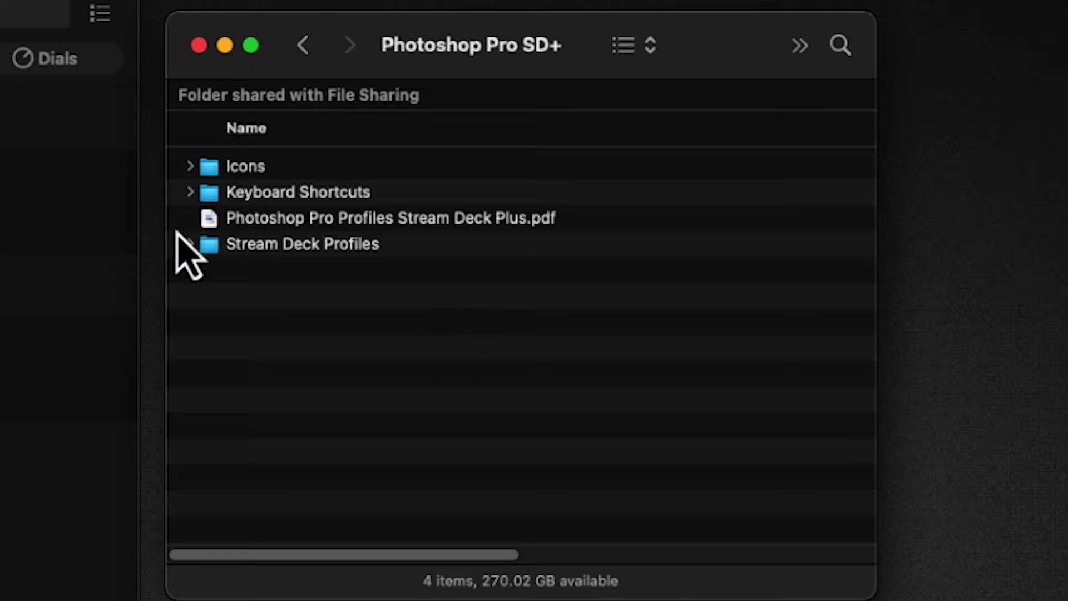
Step: Expand the Keyboard Shortcuts folder and select the PS_SideshowFX Pro Toolkit Mac.kys shortcut set file
click(191, 194)
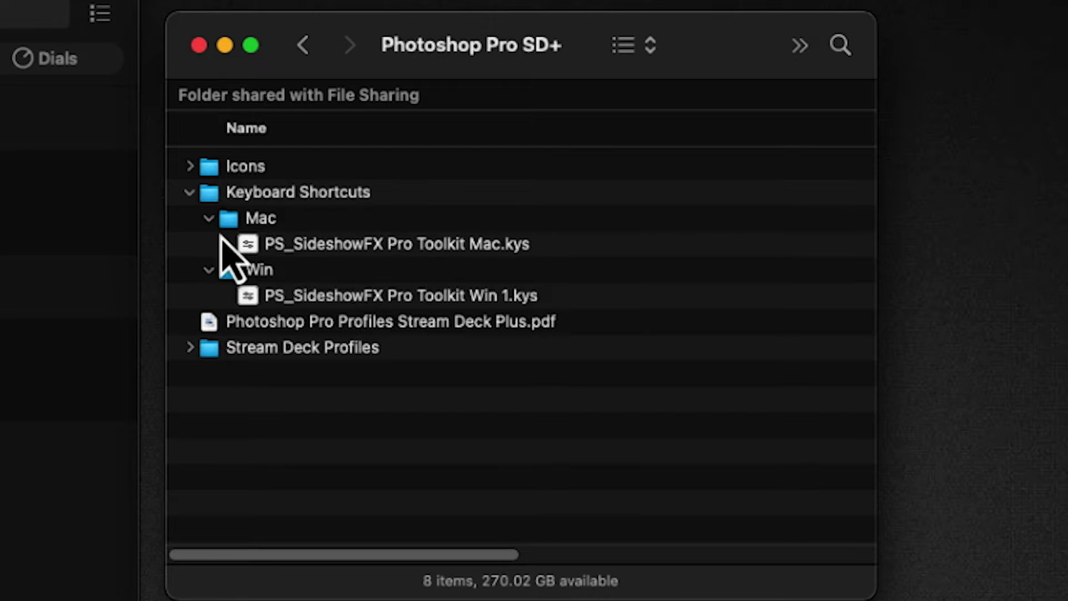
click(357, 248)
click(223, 243)
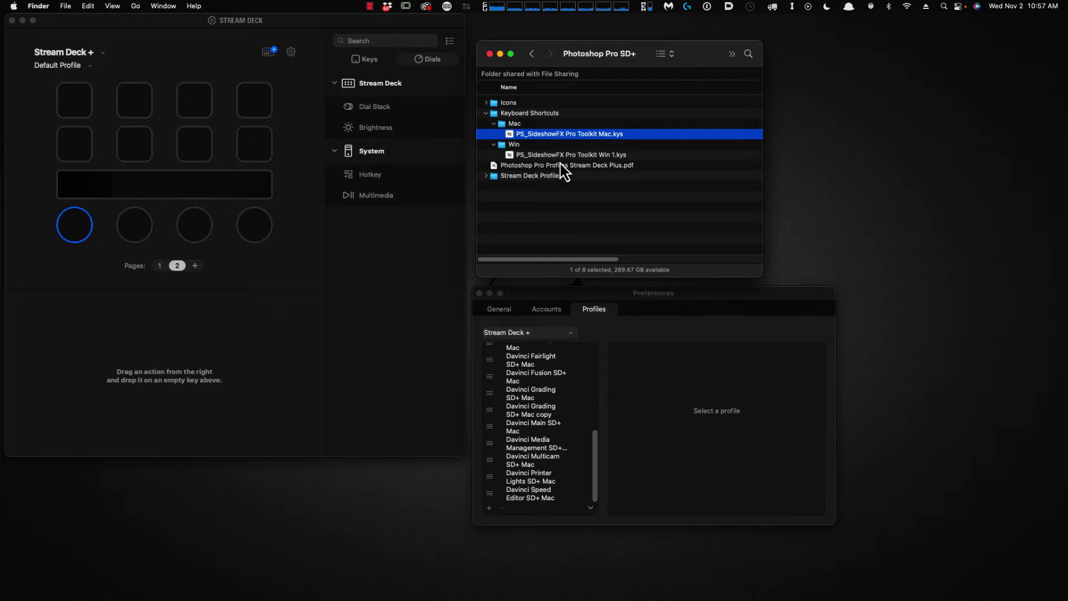
key(super+Tab)
key(super+Tab)
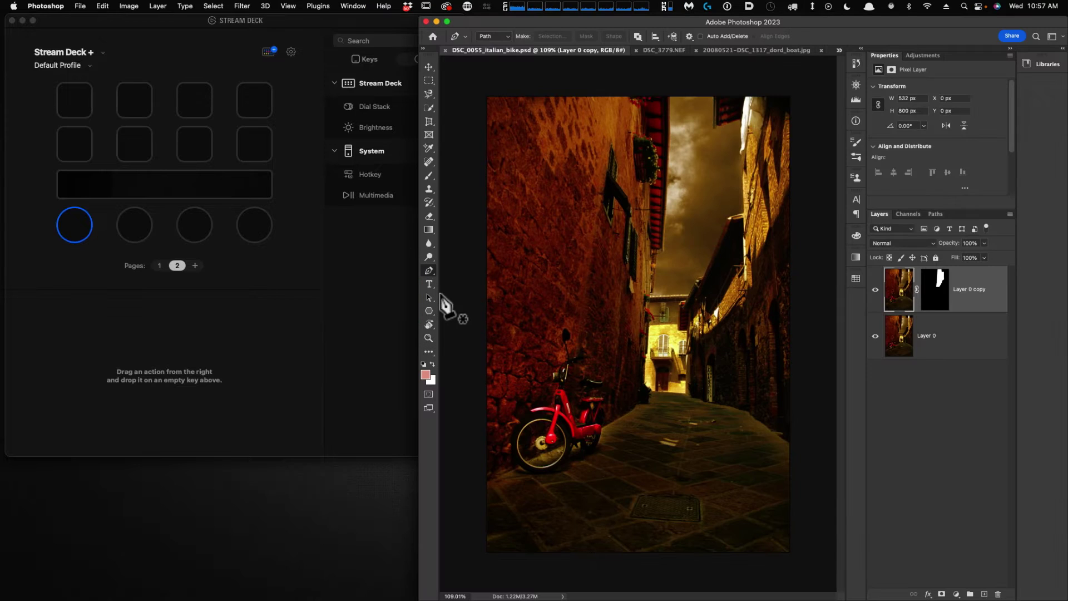
Step: In Edit > Keyboard Shortcuts, choose the PS_SideshowFX Pro Toolkit Mac set and confirm with OK
click(103, 6)
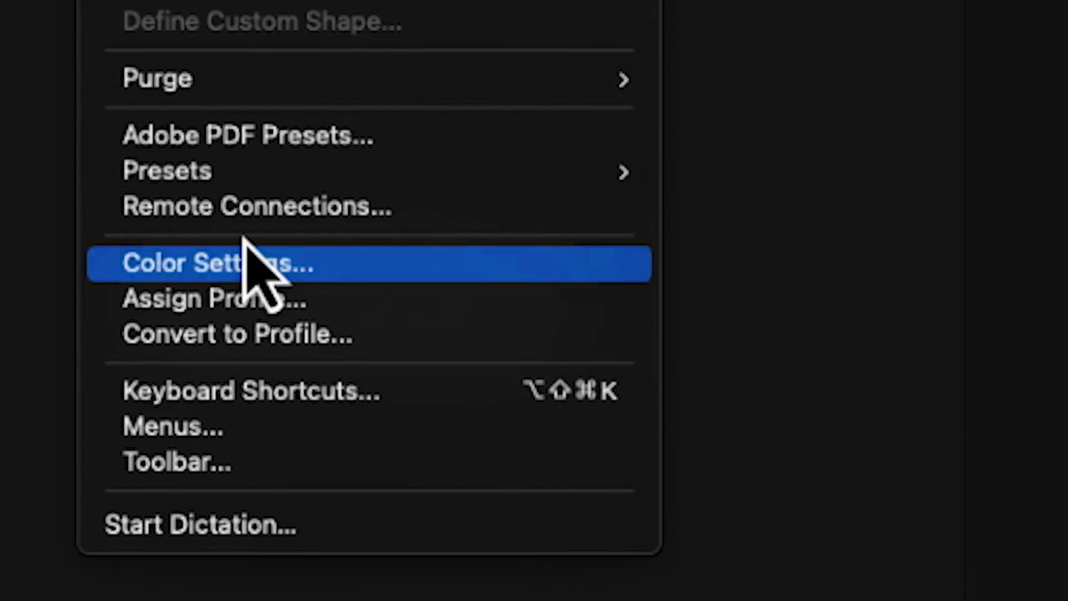
click(238, 391)
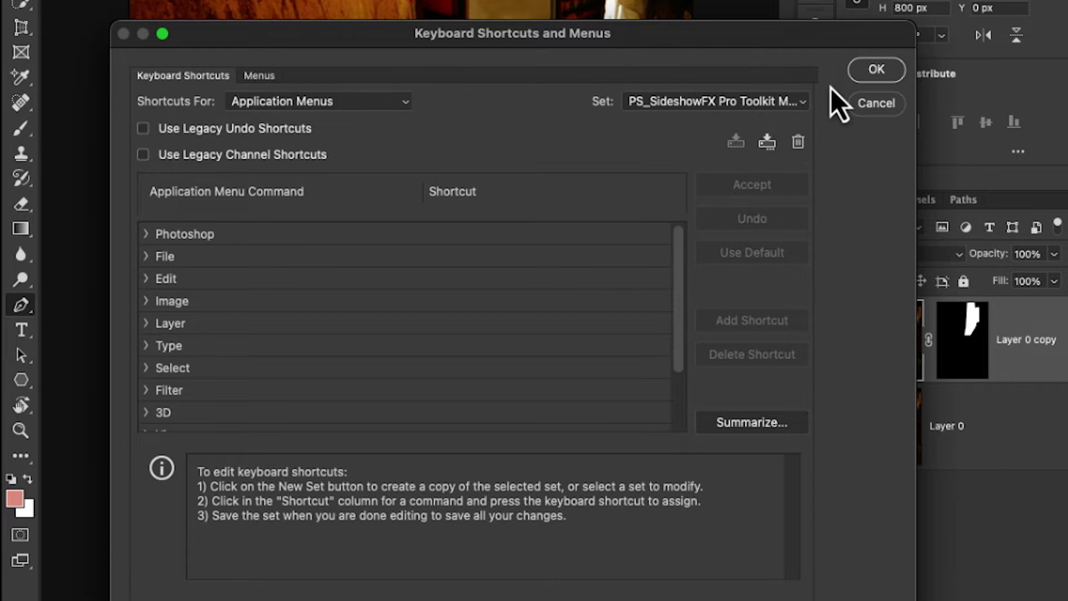
click(795, 104)
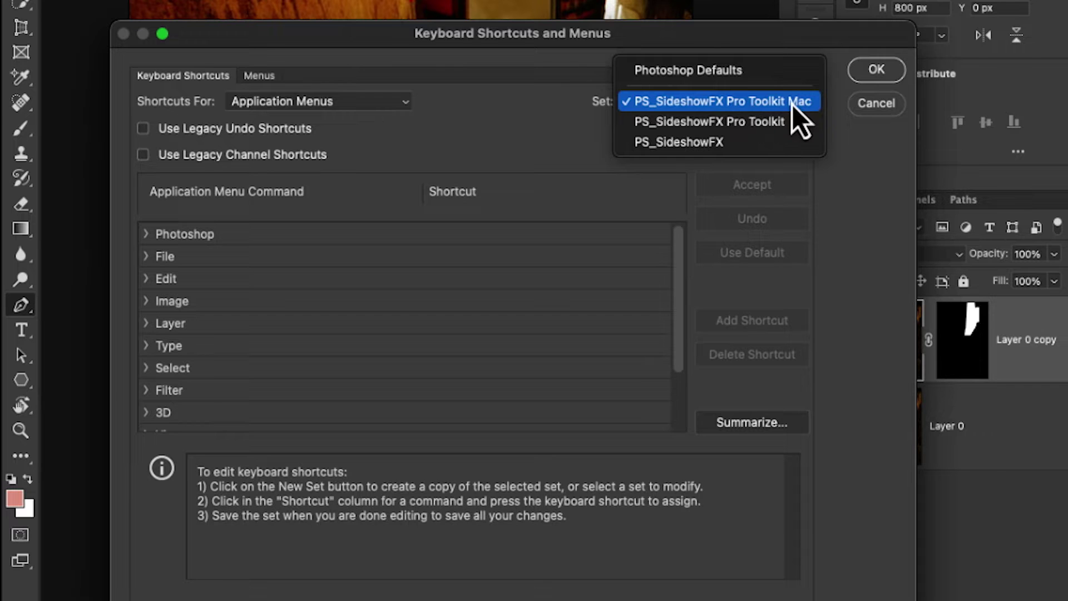
click(868, 75)
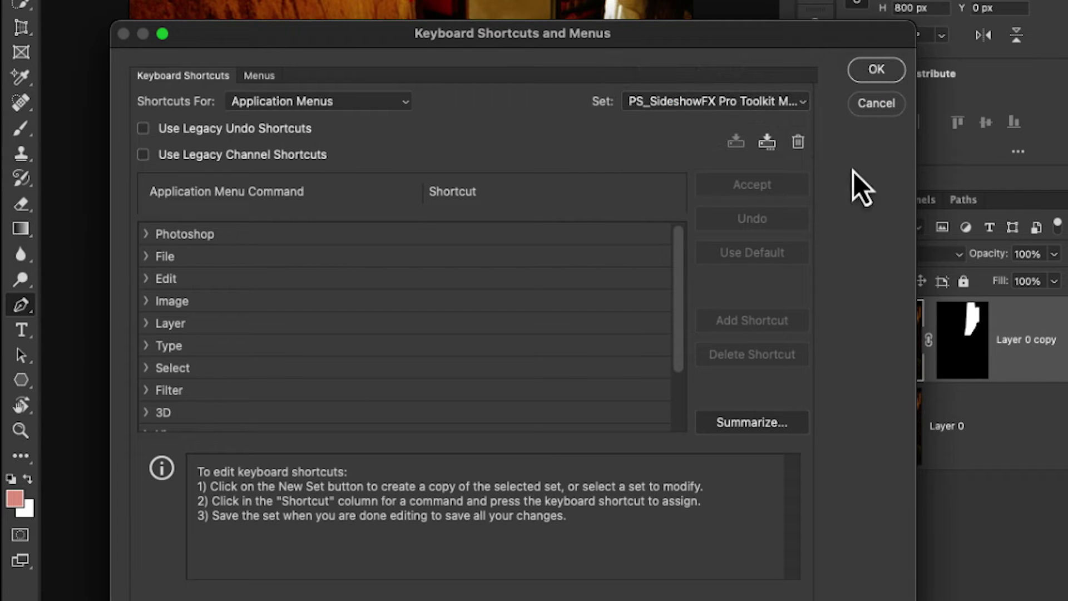
click(876, 69)
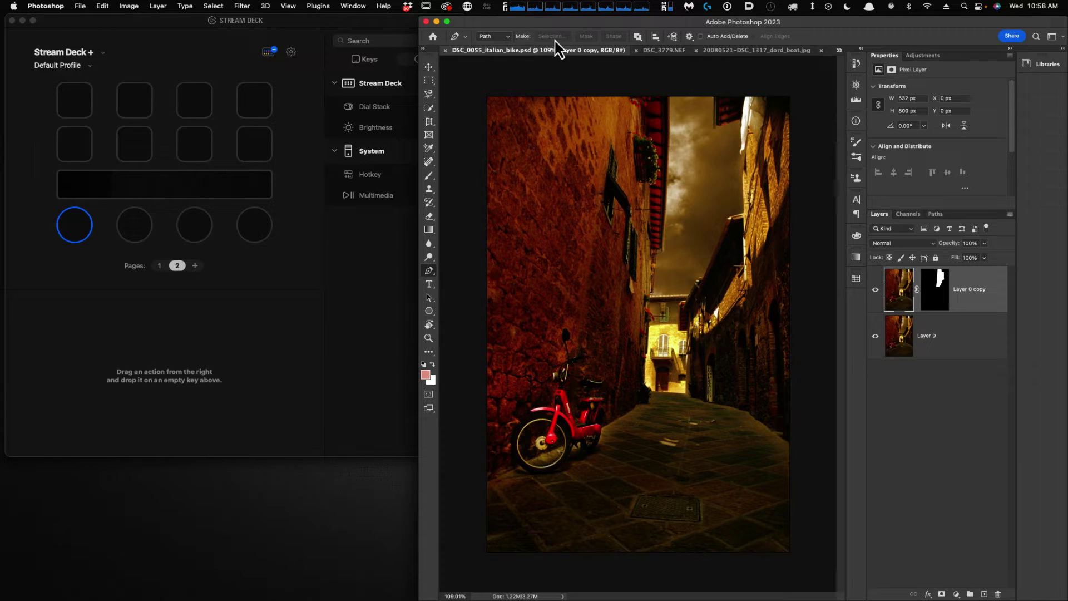
key(super+h)
Step: Collapse Keyboard Shortcuts, expand Stream Deck Profiles > Mac, and enlarge the Finder window
click(565, 133)
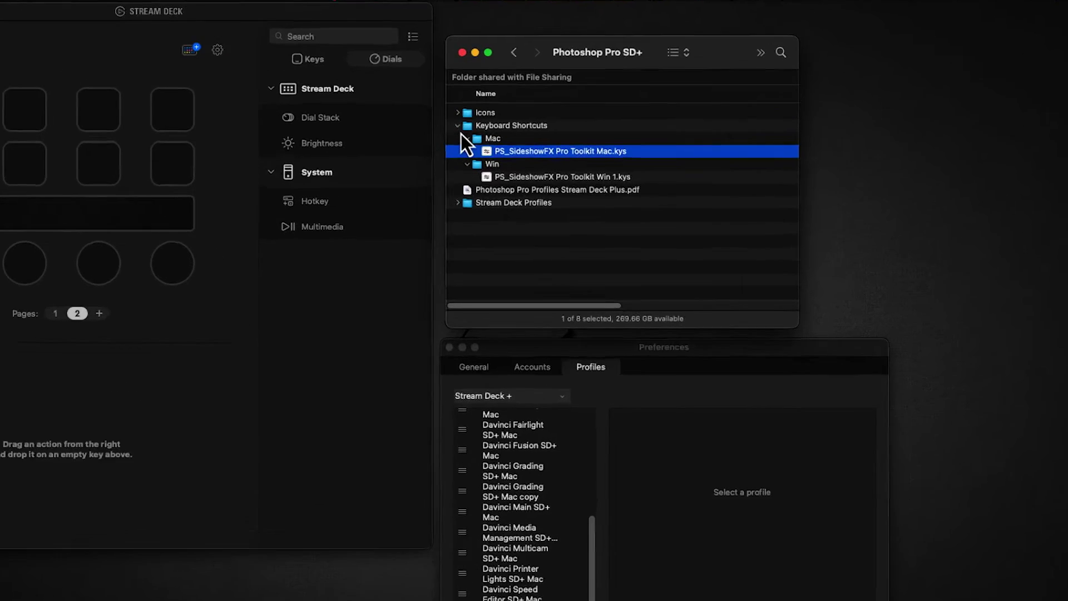
click(457, 126)
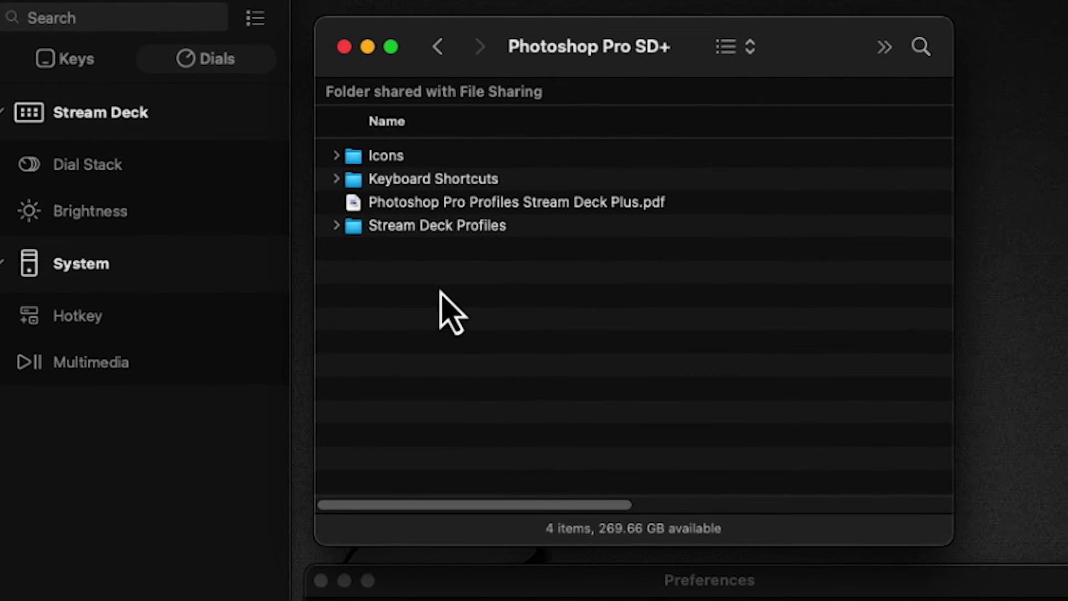
click(337, 226)
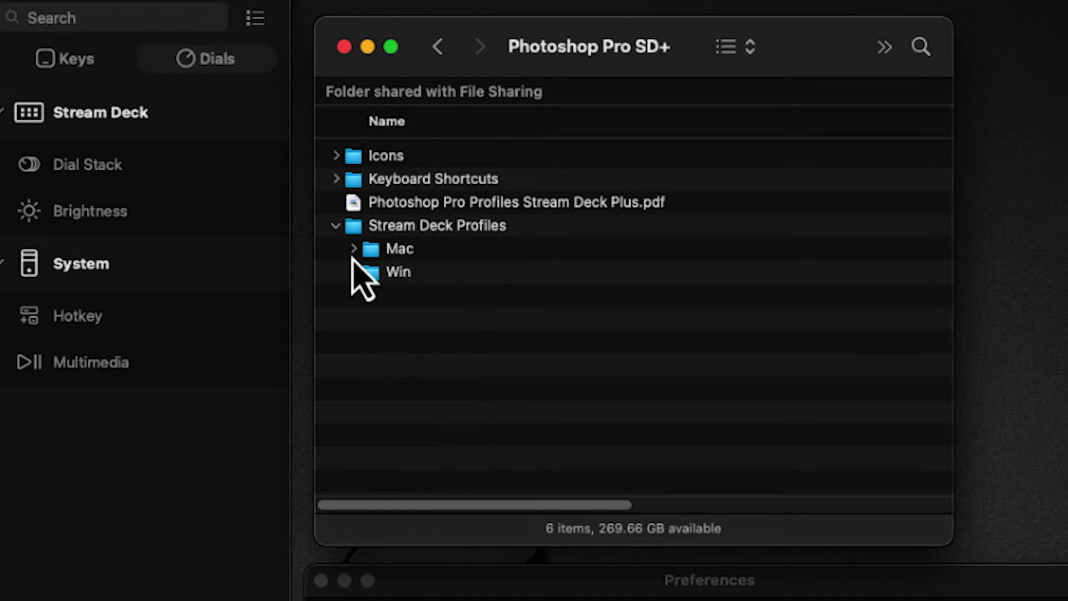
click(354, 252)
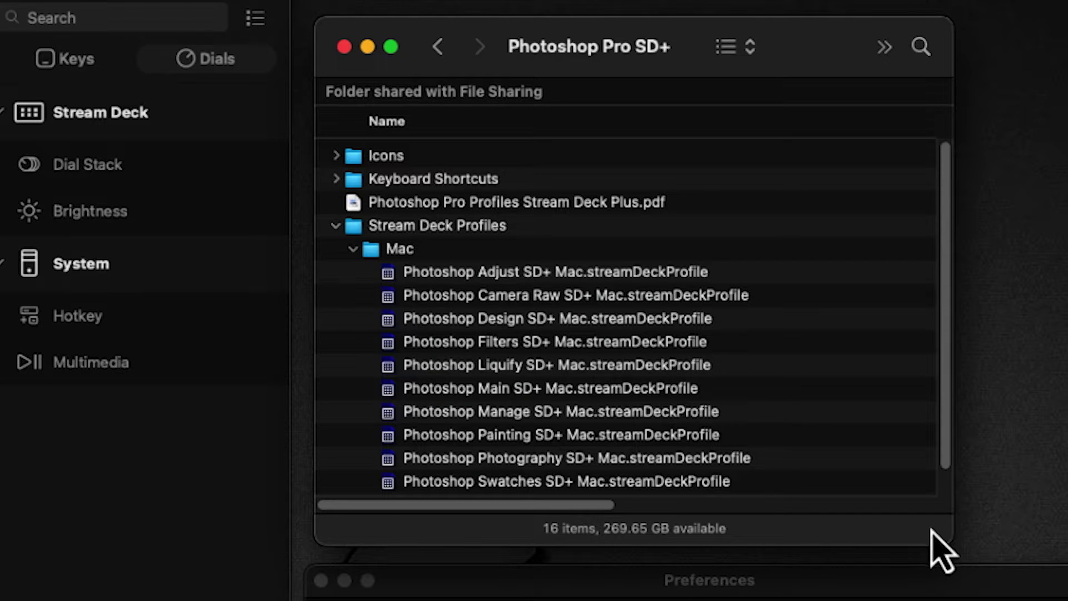
drag(946, 545, 975, 580)
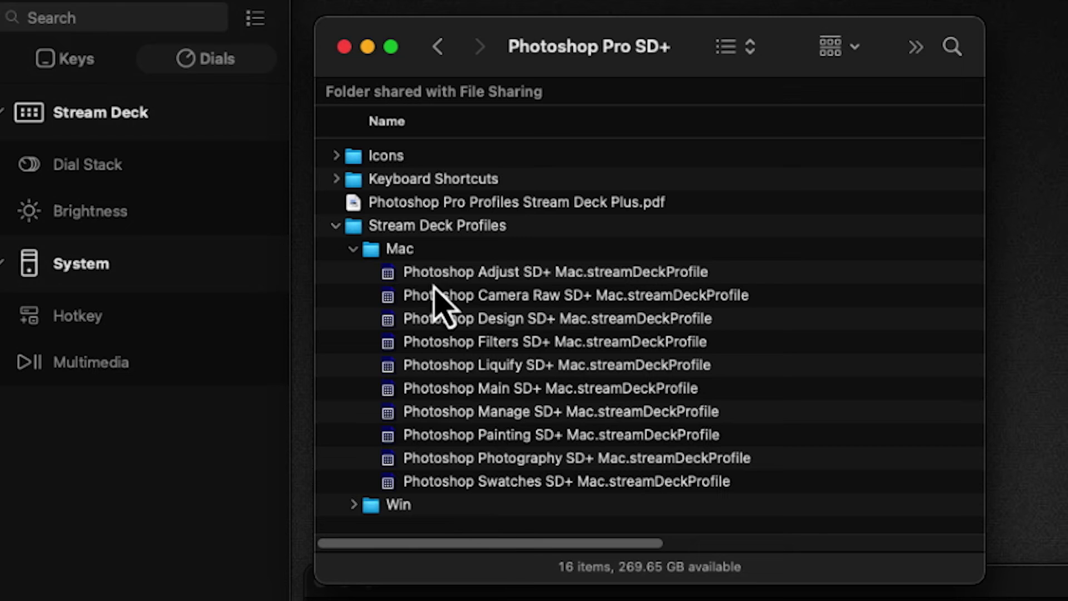
Step: Select all ten Mac profiles from Photoshop Adjust onward and open them with Elgato Stream Deck
click(482, 278)
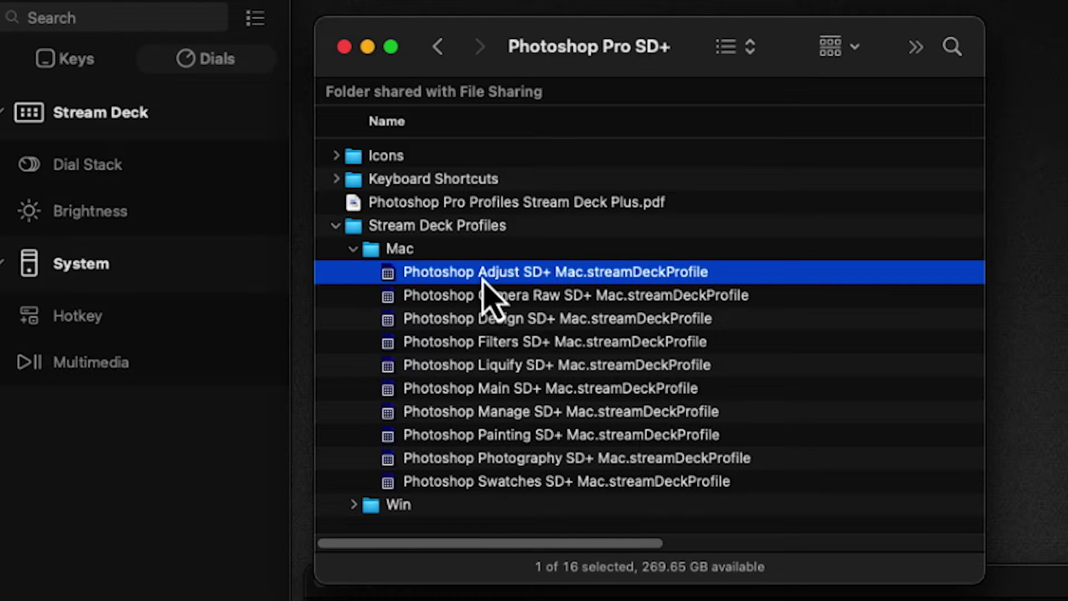
shift+click(555, 485)
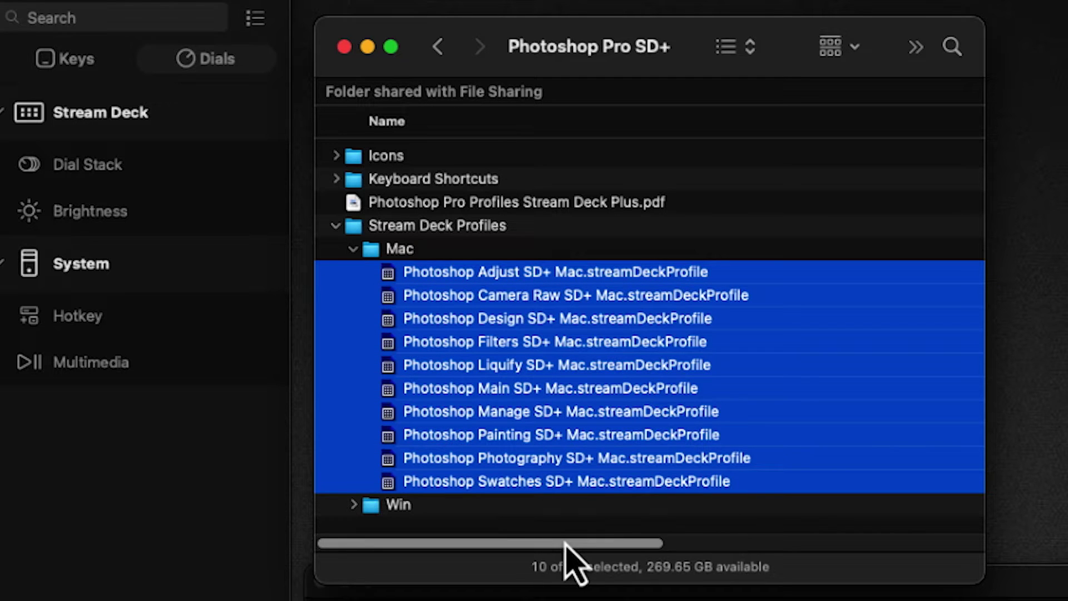
right_click(470, 327)
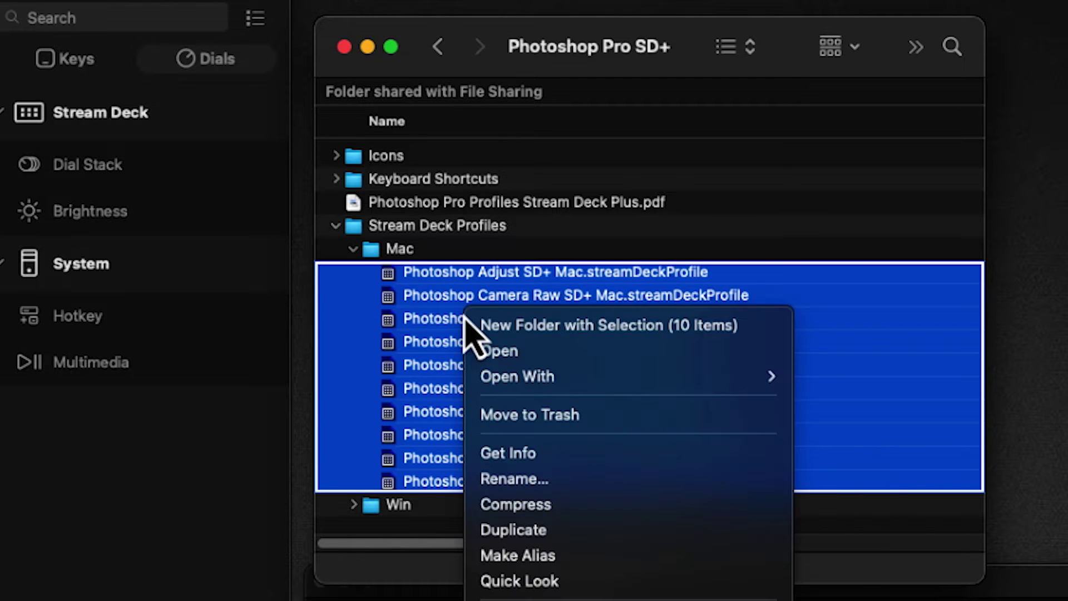
mouse_move(593, 376)
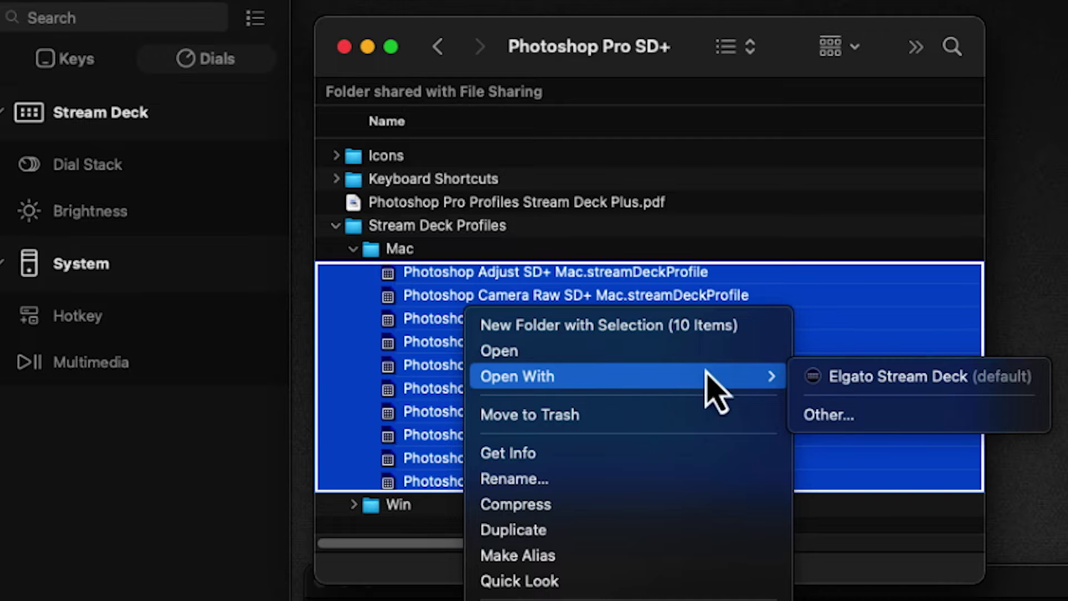
click(859, 381)
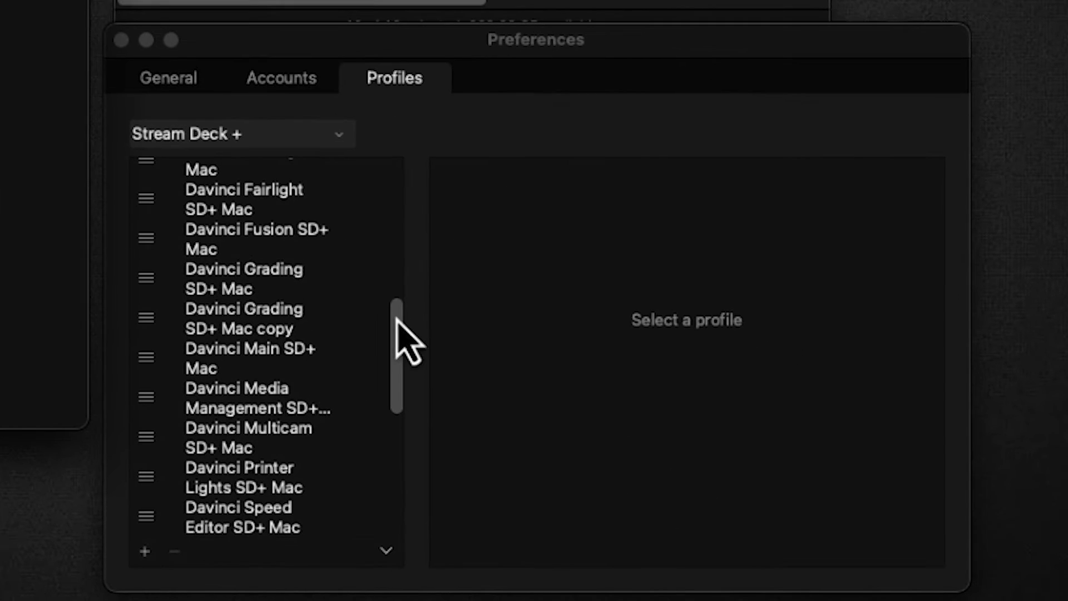
Step: Scroll the Profiles preferences to the imported Photoshop SD+ Mac profiles and select the whole block
drag(396, 322, 383, 484)
click(334, 503)
scroll(305, 473, up, 8)
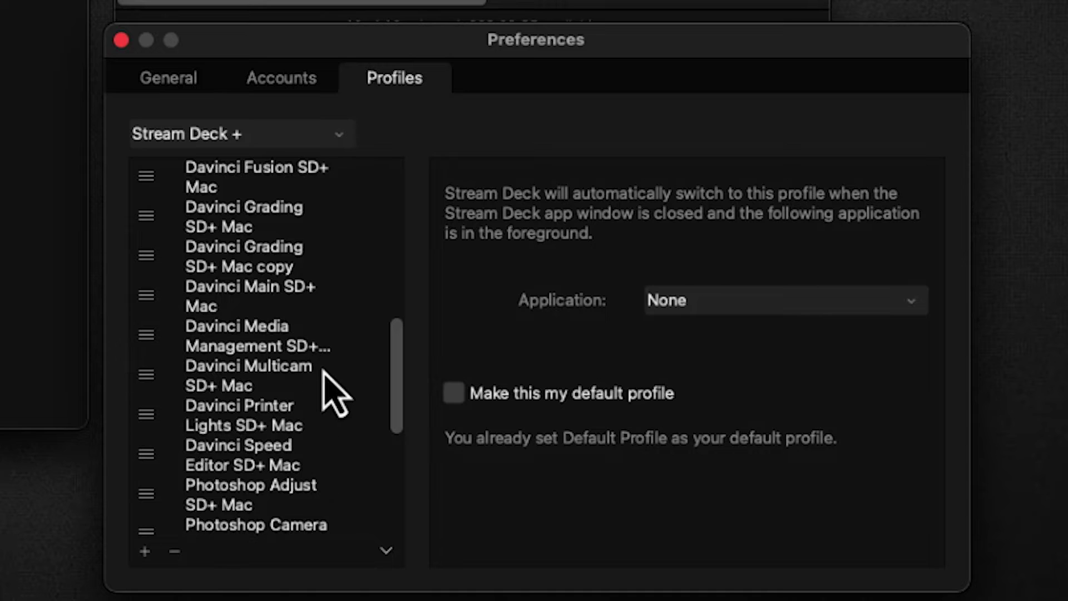
scroll(326, 395, down, 5)
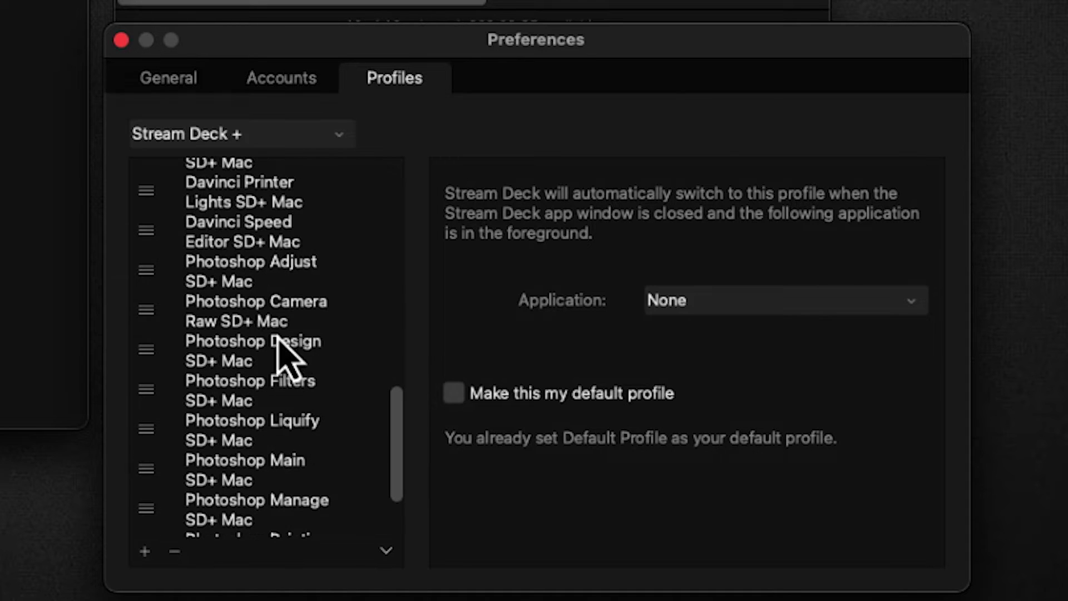
shift+click(288, 281)
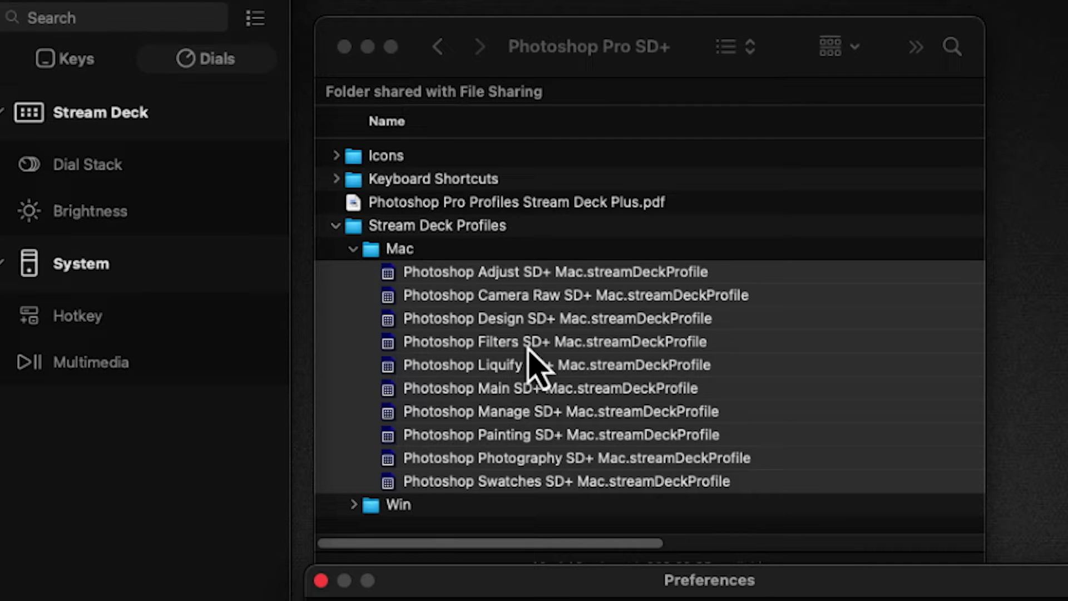
Step: Open the profile management chevron menu and point to Import…
click(534, 271)
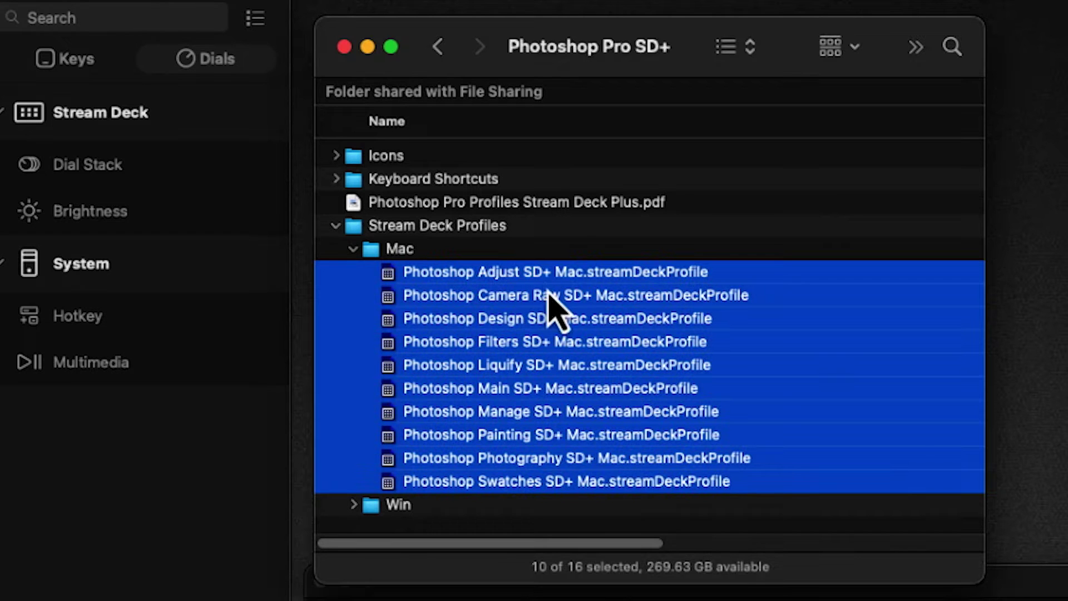
click(517, 249)
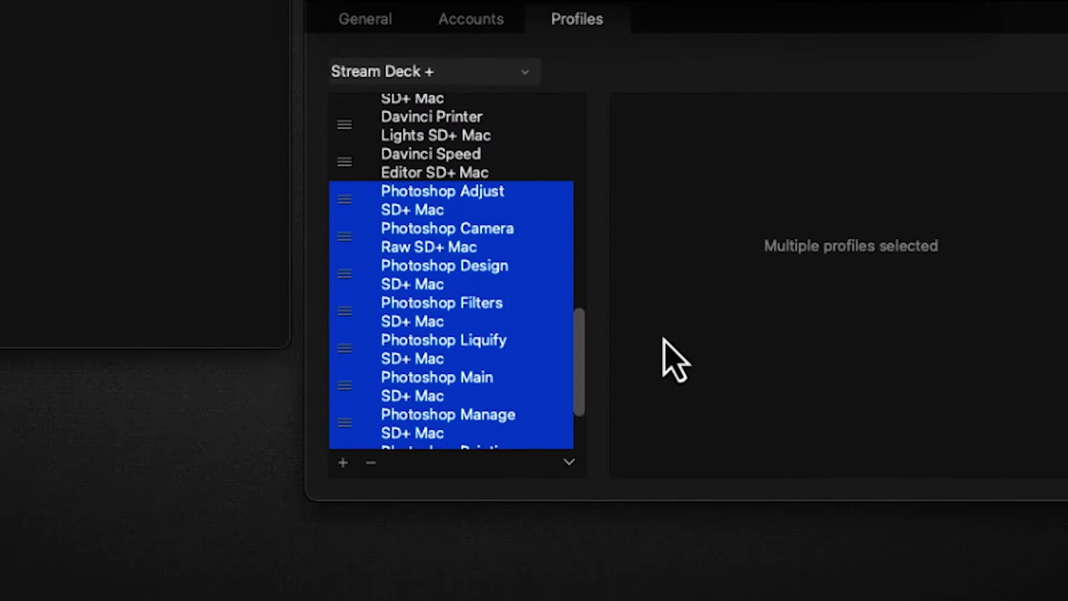
click(570, 463)
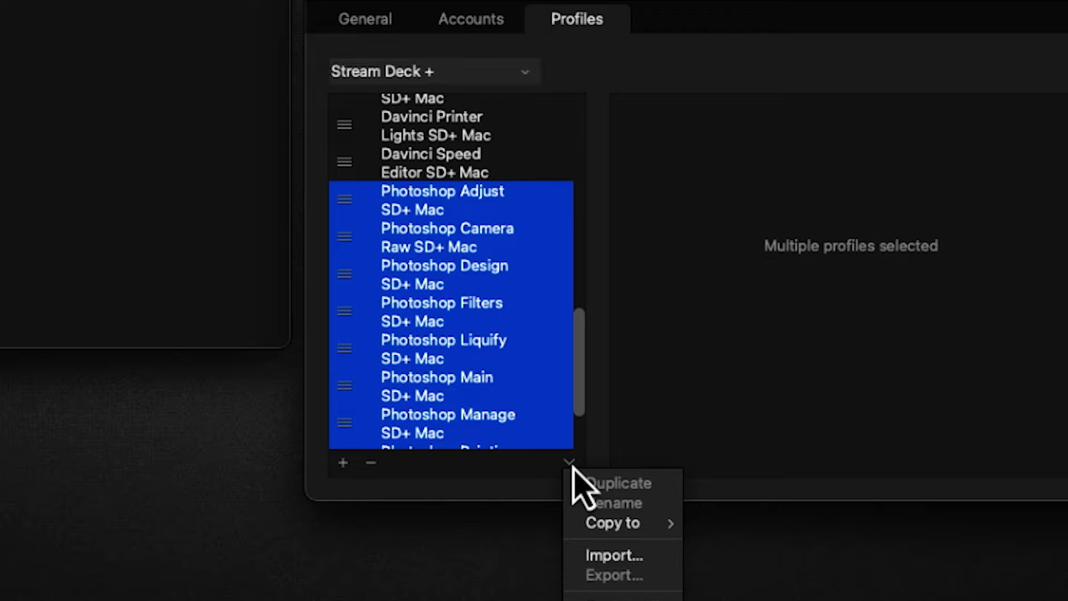
click(651, 554)
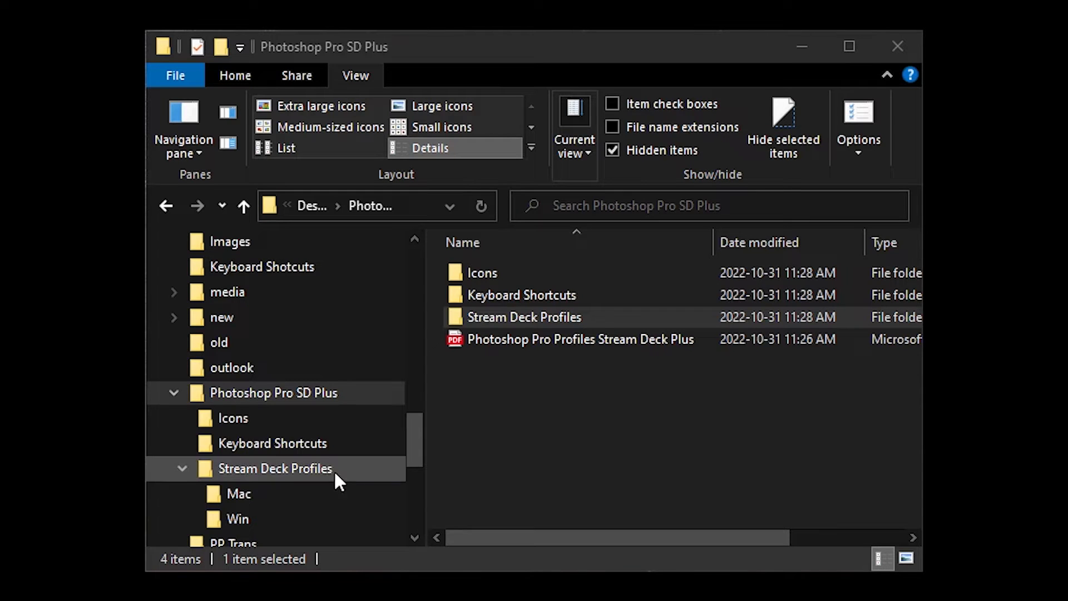
Step: Open the Stream Deck Profiles > Win folder and select Photoshop Adjust SD+ Win
click(255, 515)
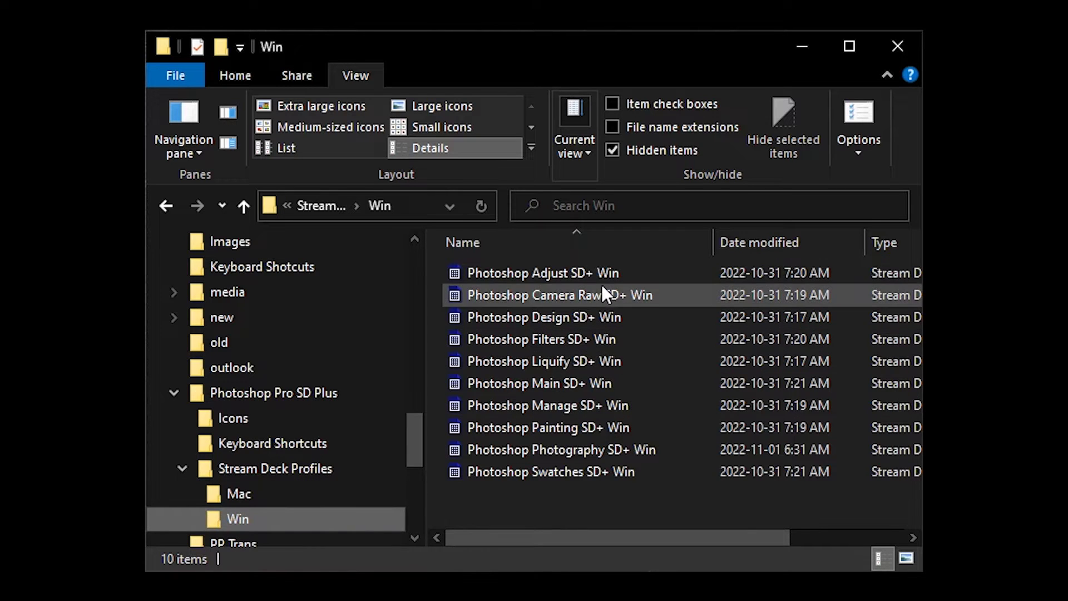
click(588, 270)
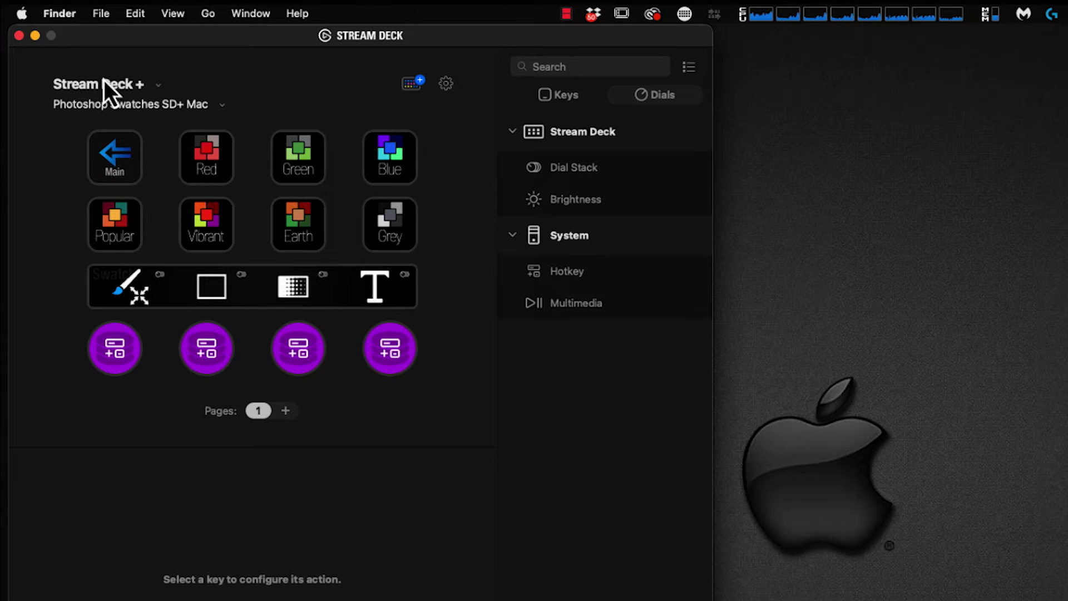
Step: Load Photoshop Main SD+ Mac and select its Photo key, currently switching to After Effects
click(104, 111)
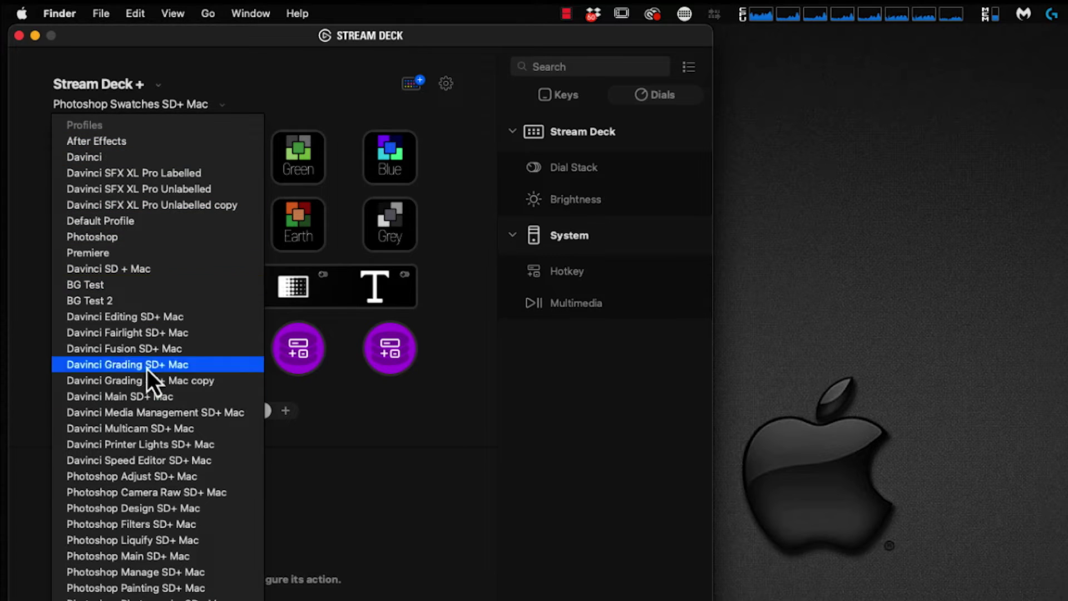
click(205, 562)
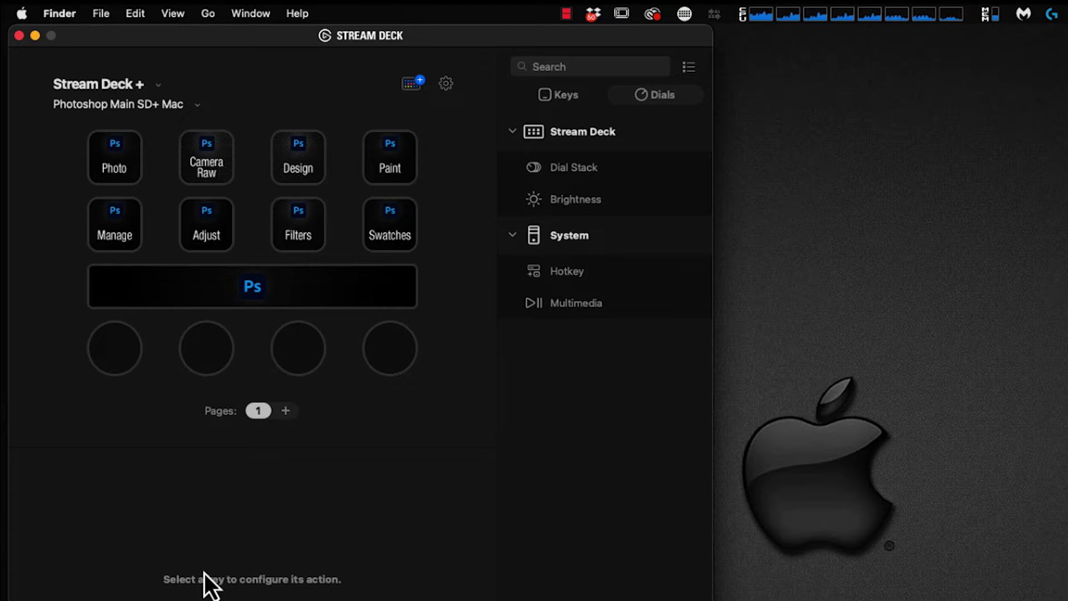
click(105, 151)
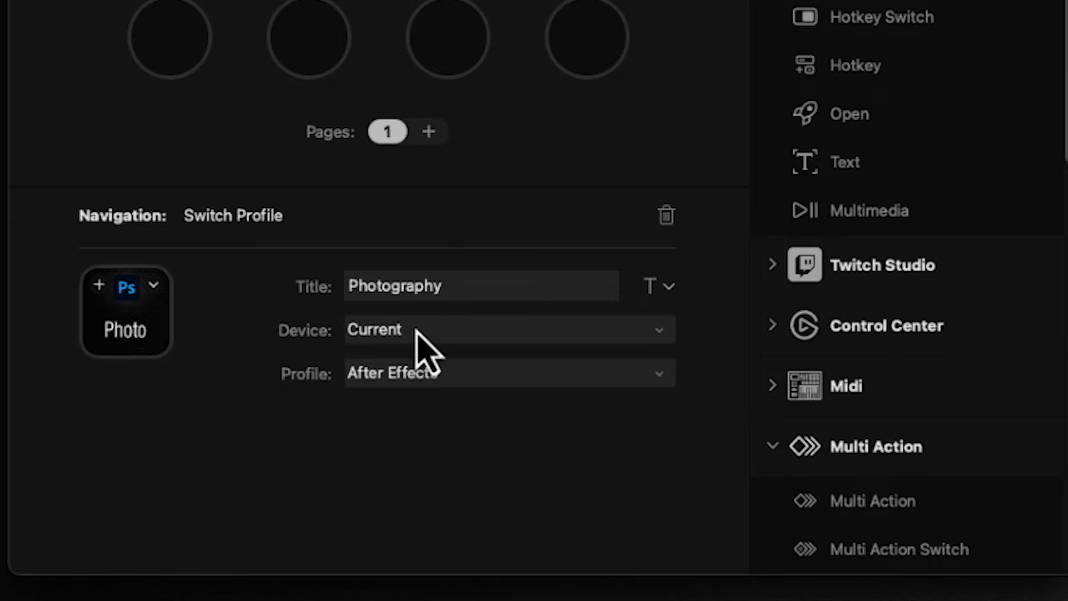
Step: Link Photo, Camera Raw, Design and Paint keys to their Photography, Camera Raw, Design and Painting SD+ Mac profiles
click(399, 381)
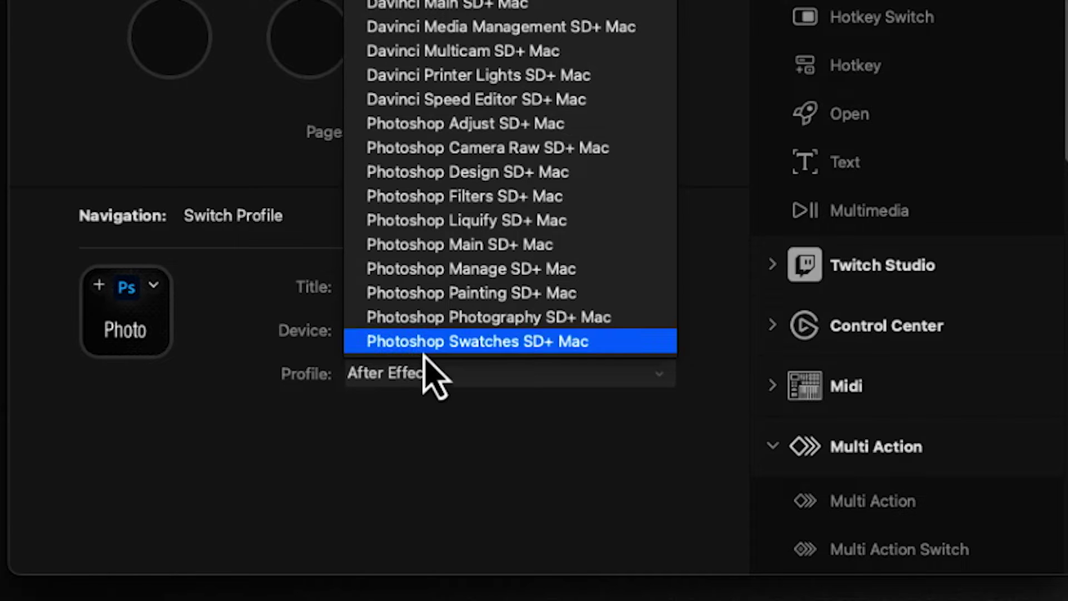
click(437, 319)
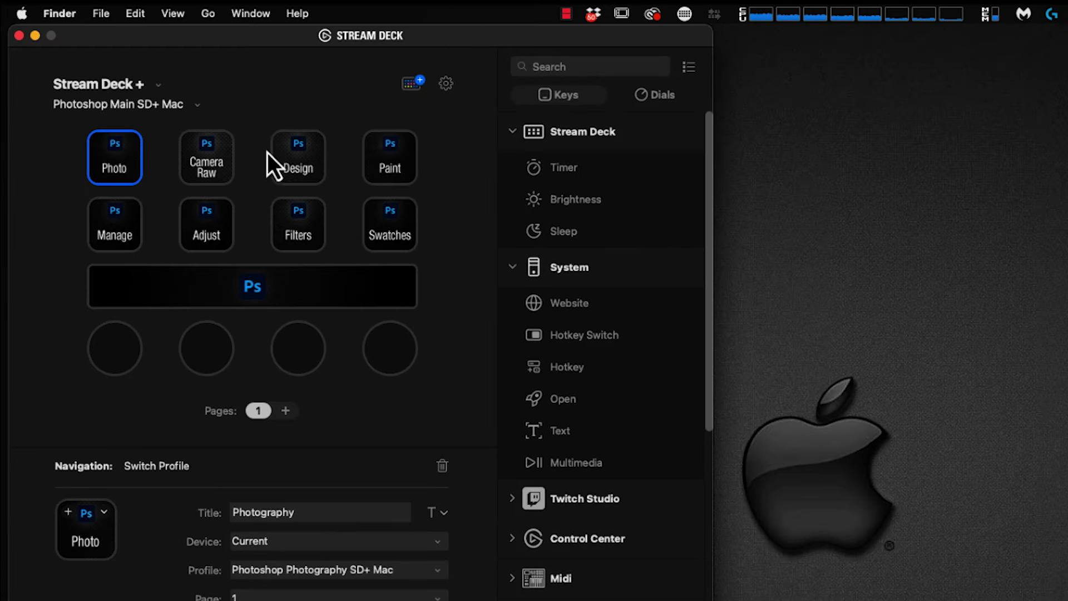
click(211, 167)
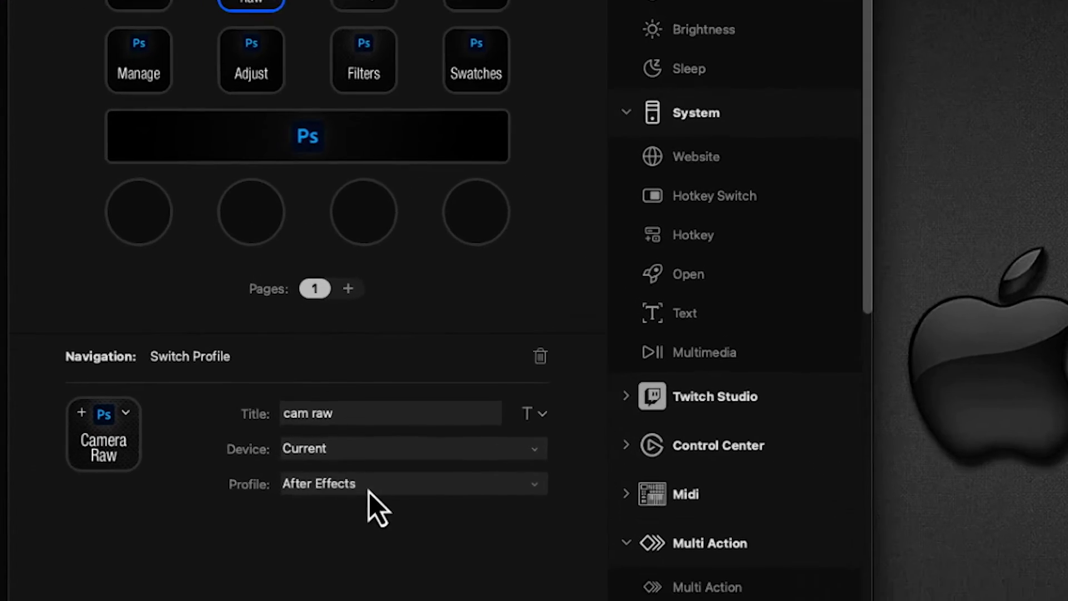
click(304, 571)
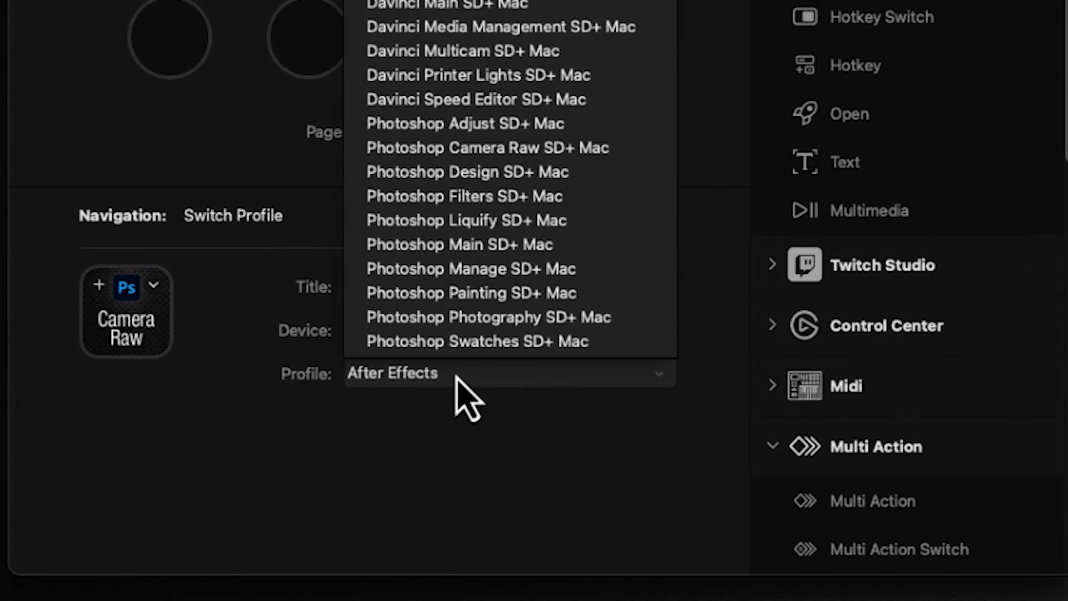
click(440, 148)
click(322, 183)
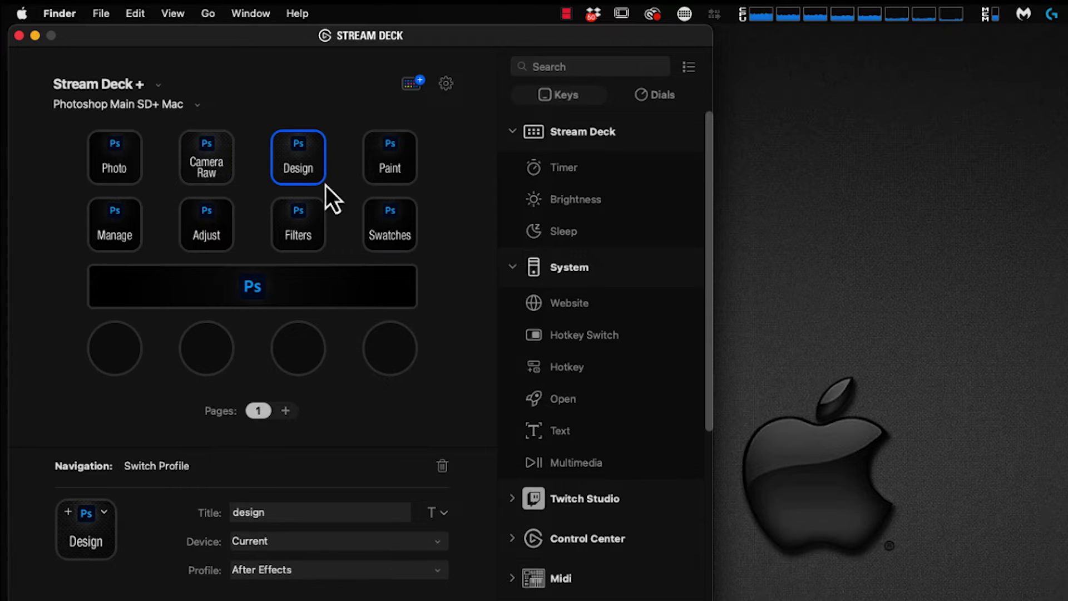
click(307, 573)
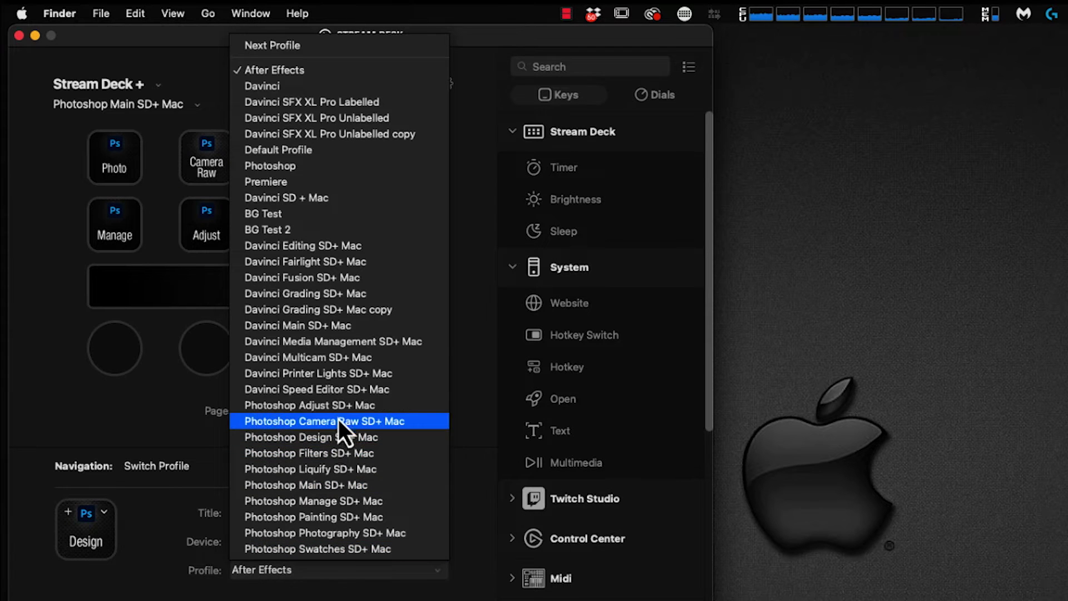
click(332, 436)
click(389, 150)
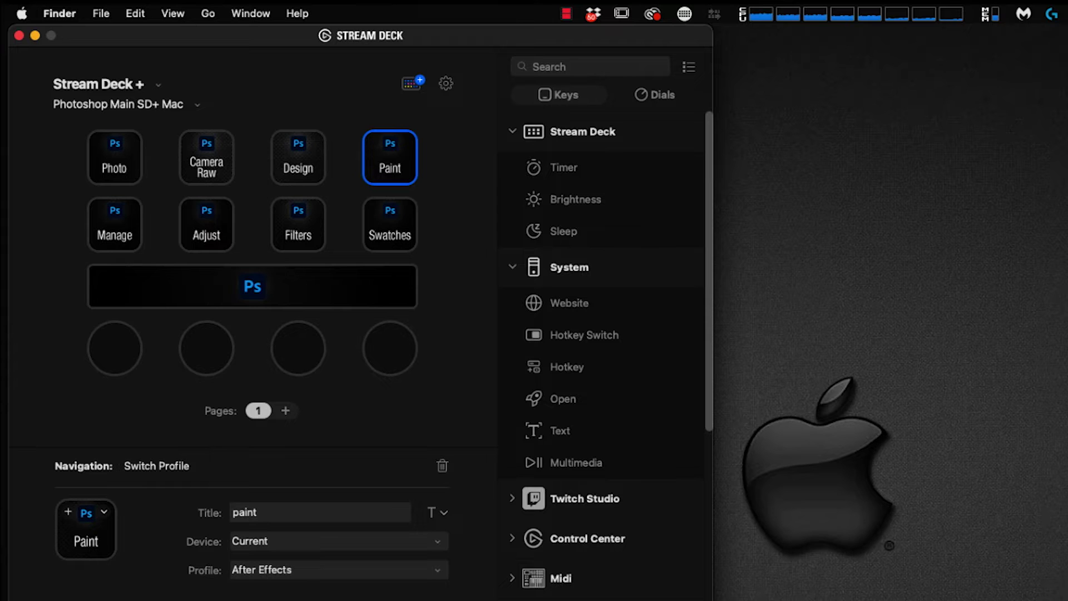
click(286, 572)
click(306, 519)
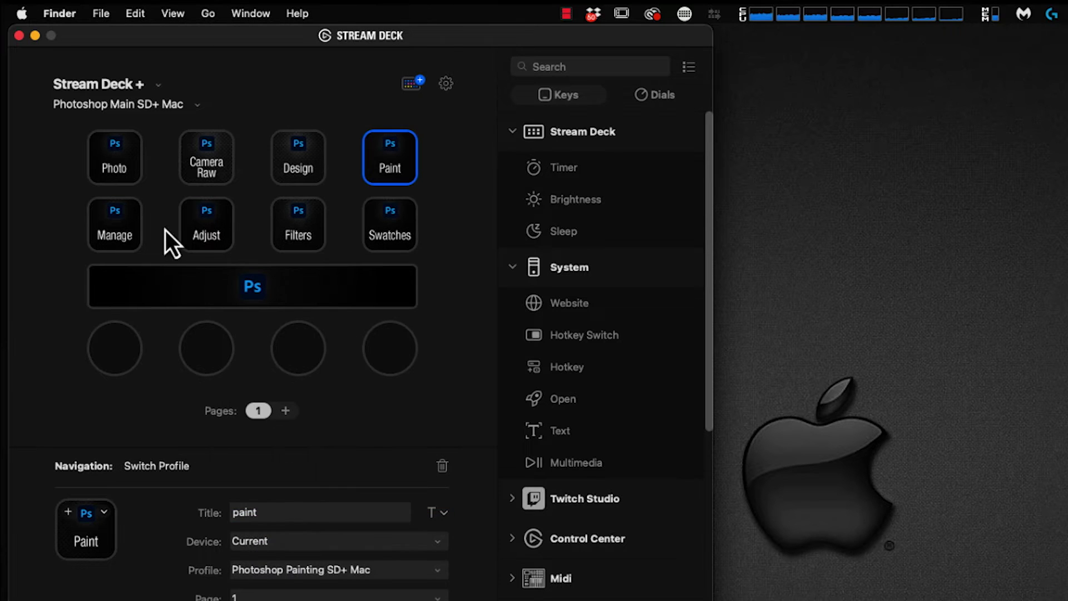
Step: Link Manage, Adjust, Filters and Swatches keys to their matching Photoshop SD+ Mac profiles
click(127, 237)
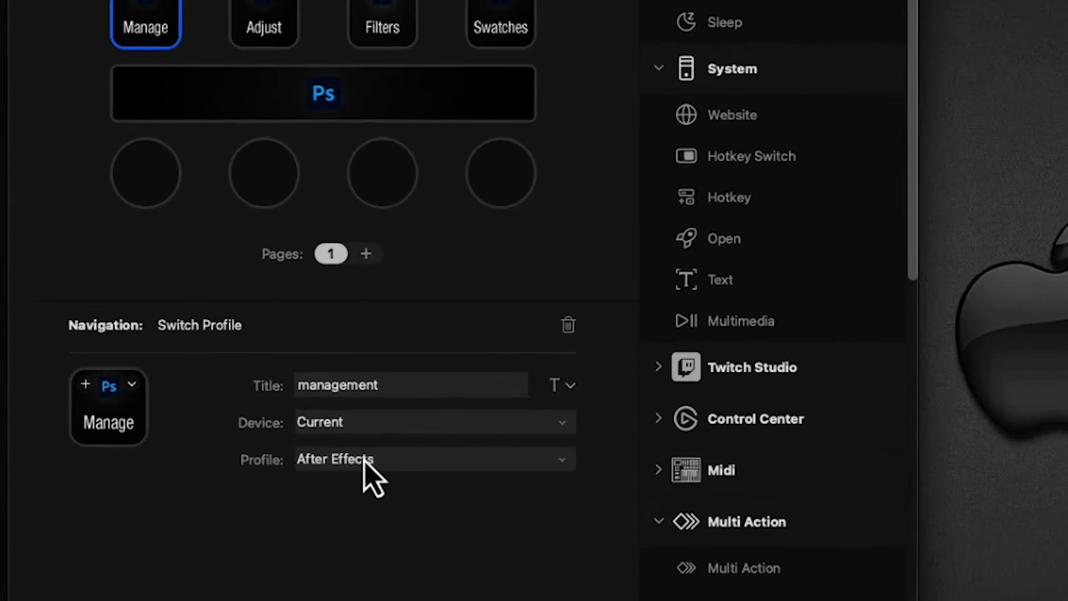
click(284, 570)
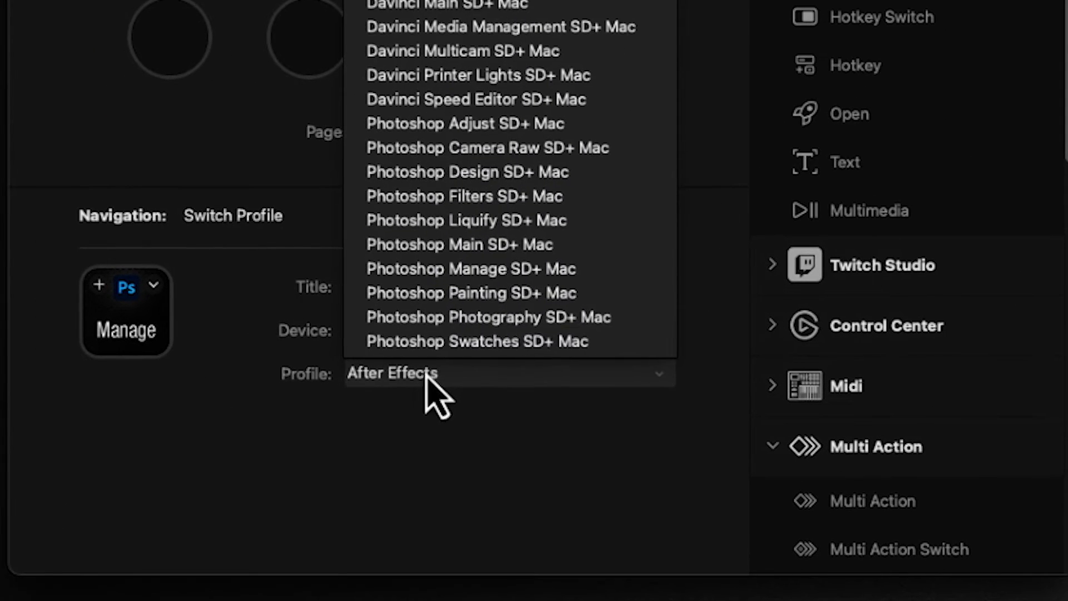
click(463, 270)
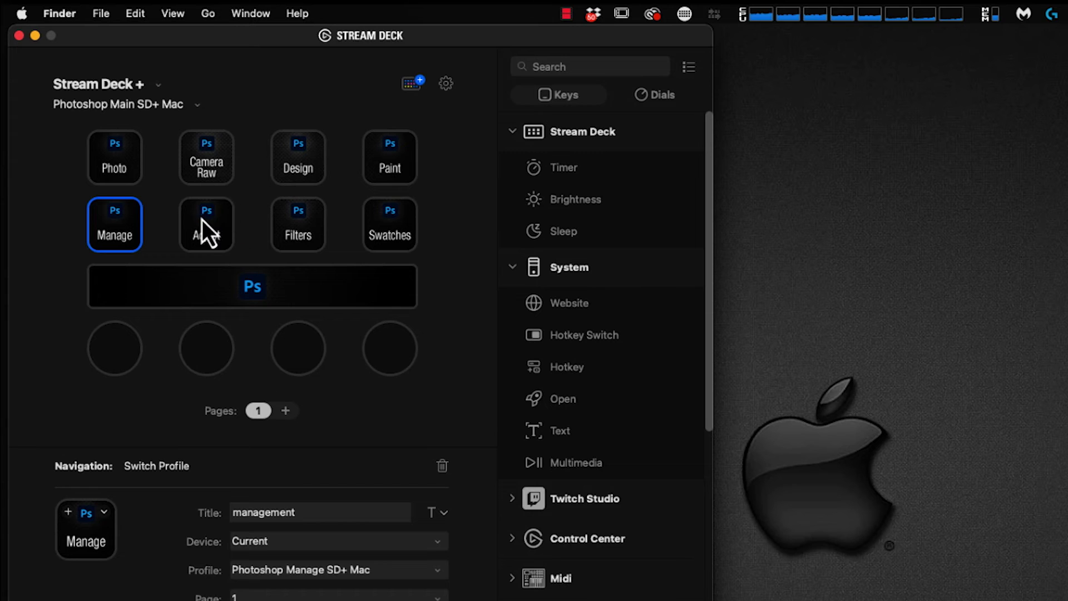
click(202, 220)
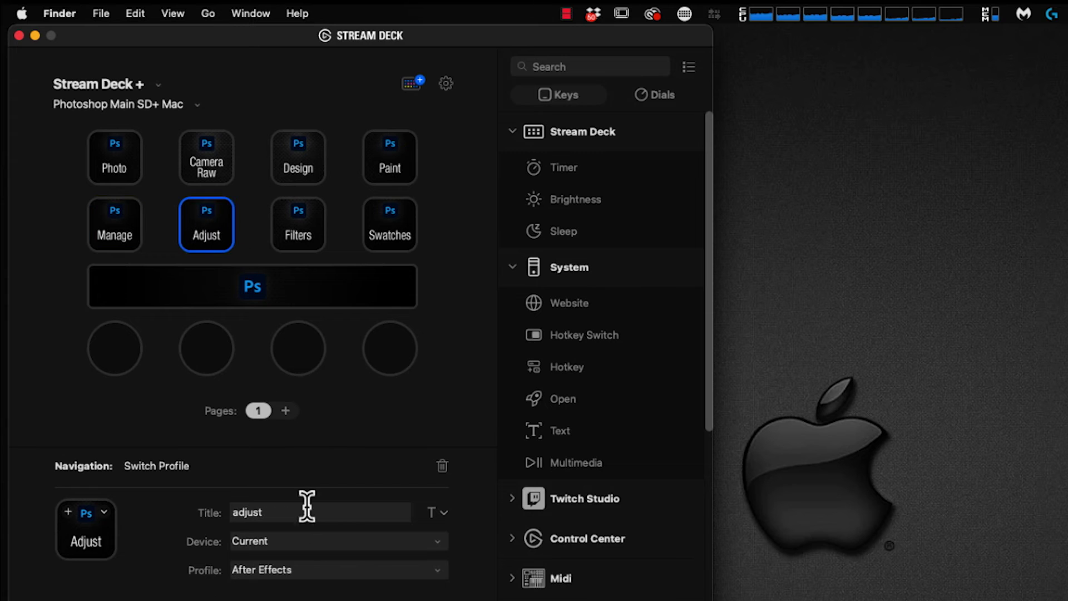
click(285, 571)
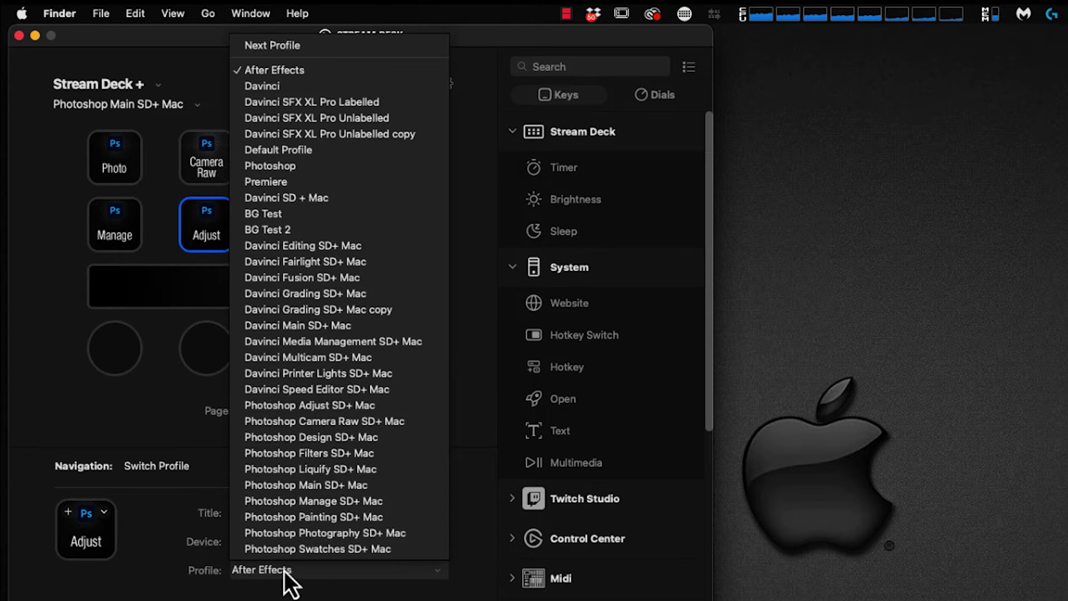
click(322, 406)
click(306, 248)
click(343, 571)
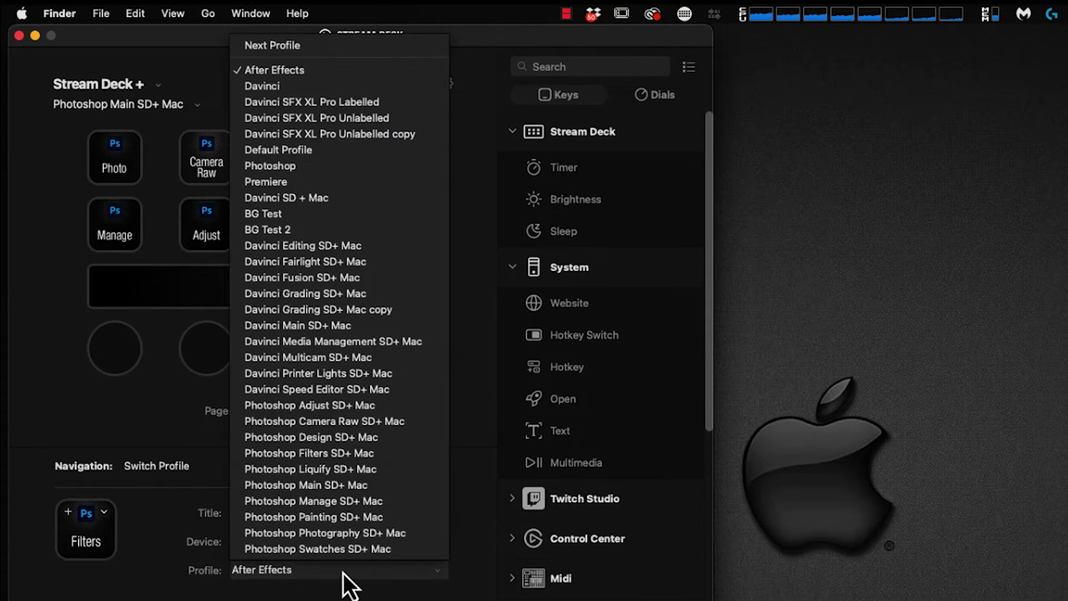
click(352, 453)
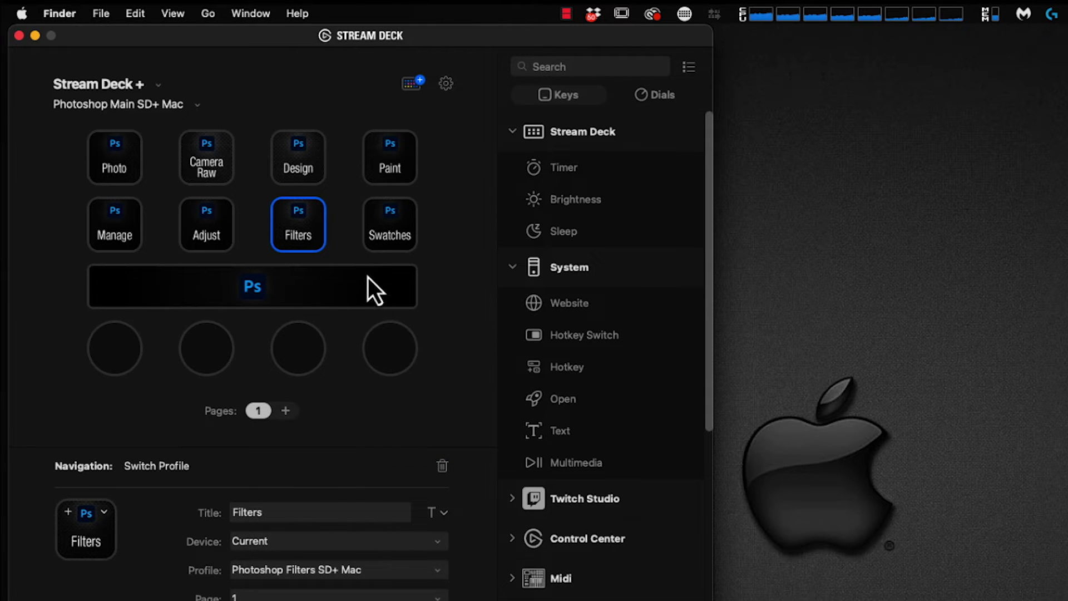
click(381, 244)
click(323, 577)
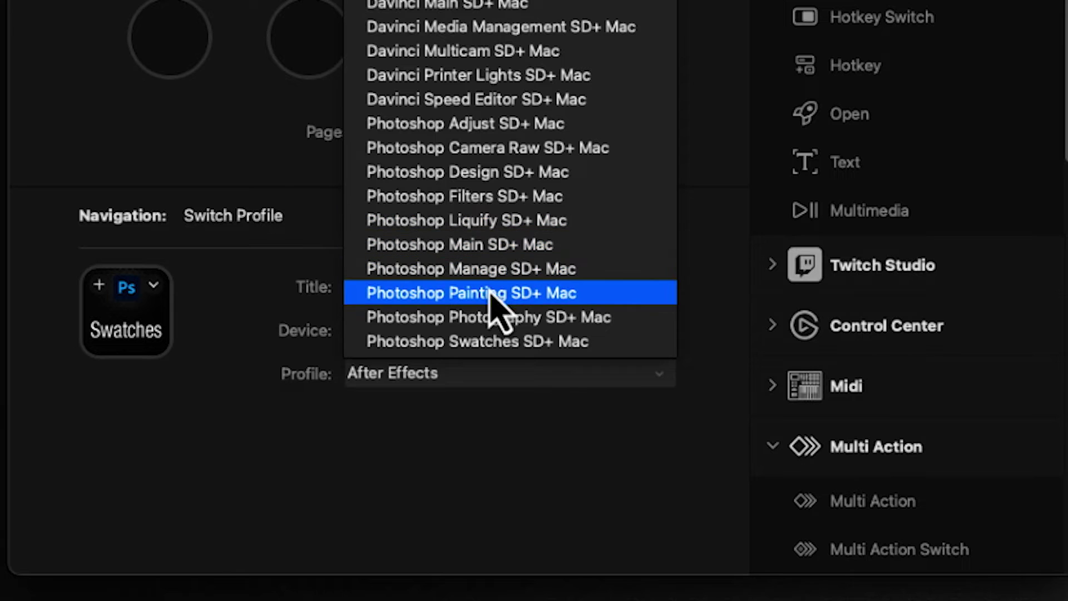
click(493, 341)
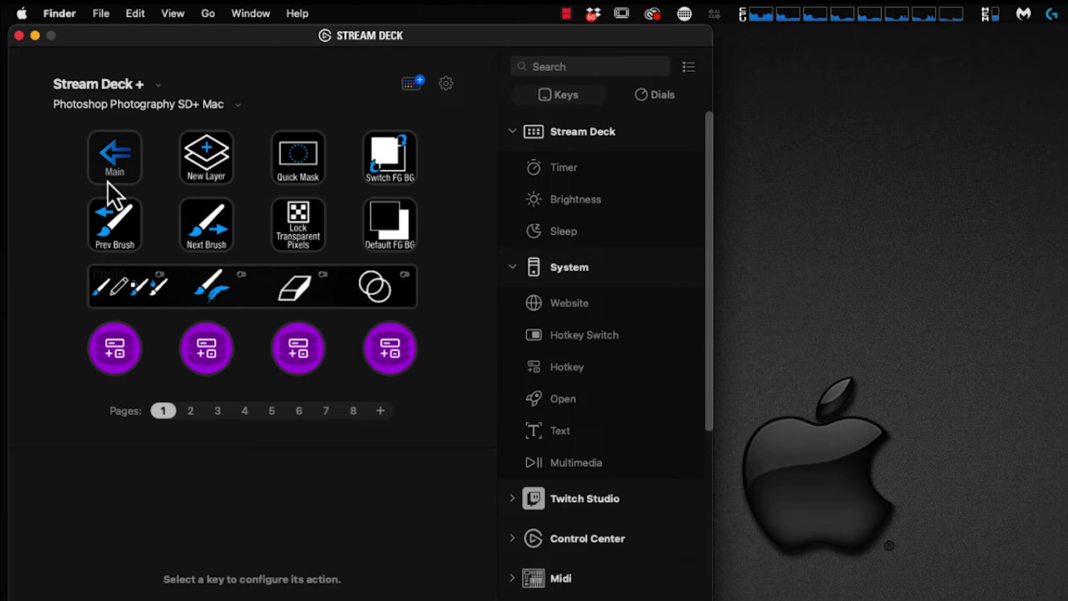
Step: Set the Photography profile's Main key to switch to Photoshop Main SD+ Mac
click(108, 181)
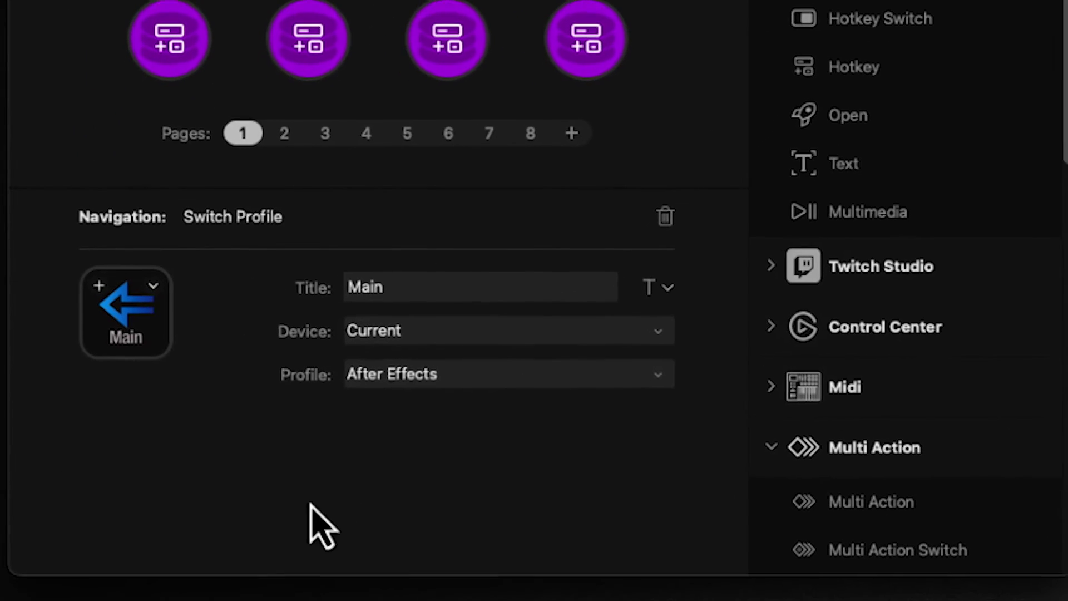
click(405, 374)
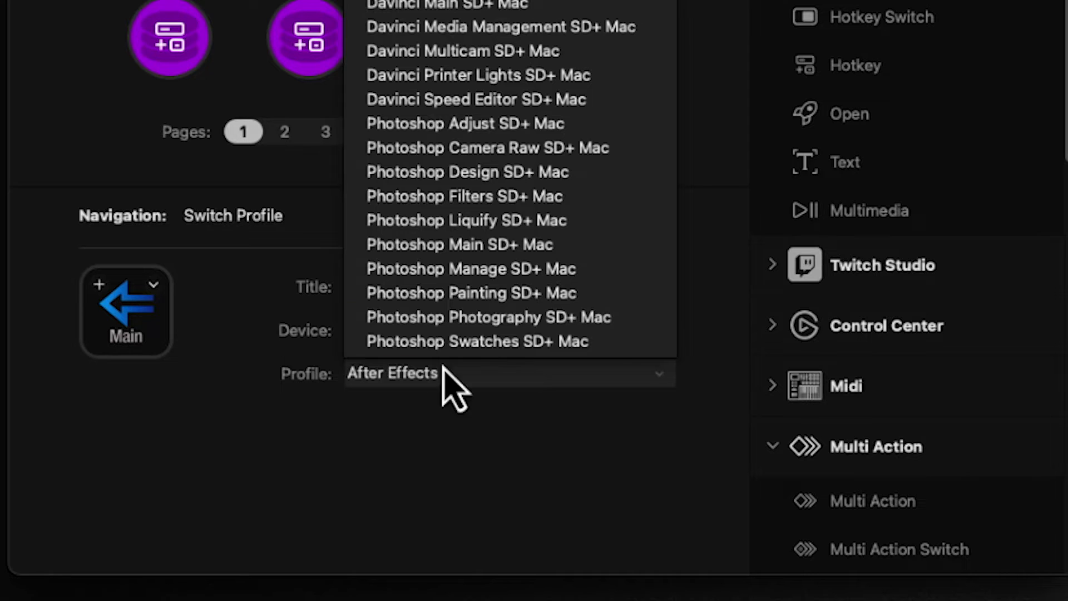
click(453, 246)
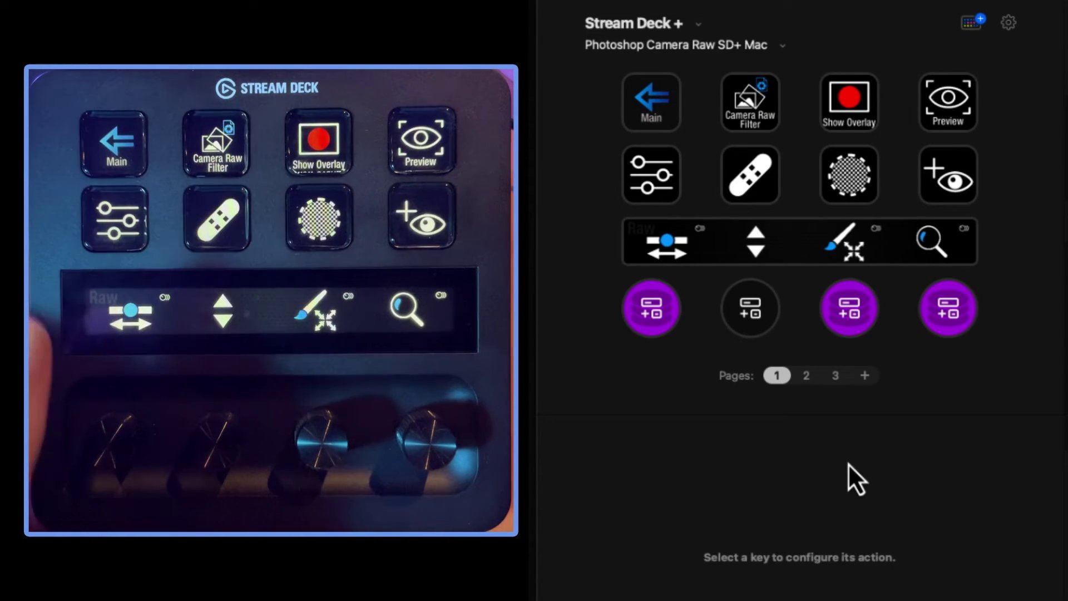
Step: Relink the Main key in Camera Raw, Design and Painting SD+ Mac profiles to Photoshop Main SD+ Mac
click(649, 94)
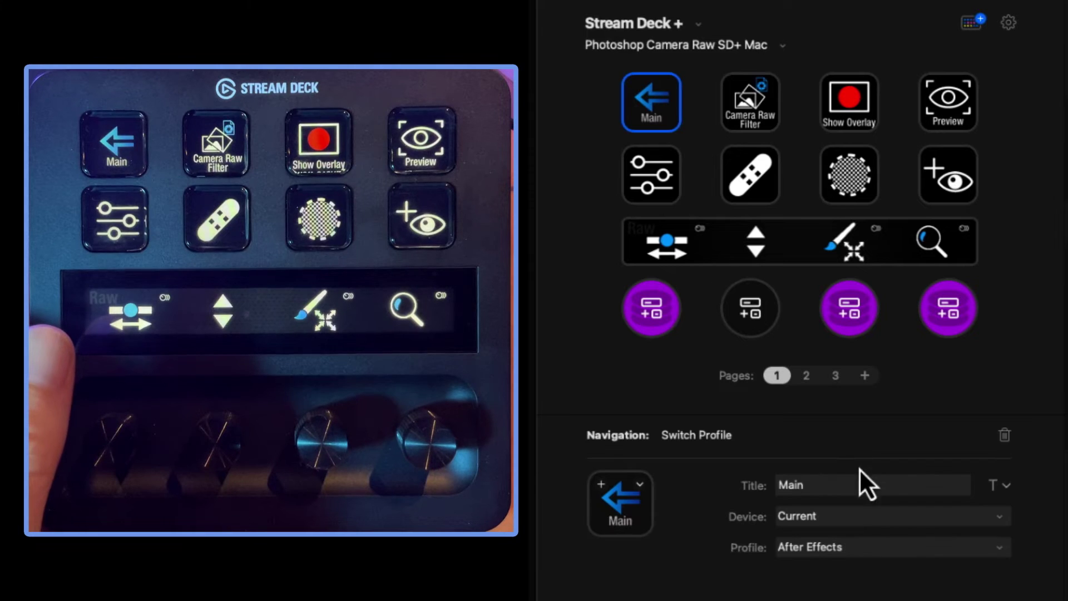
click(876, 551)
click(889, 456)
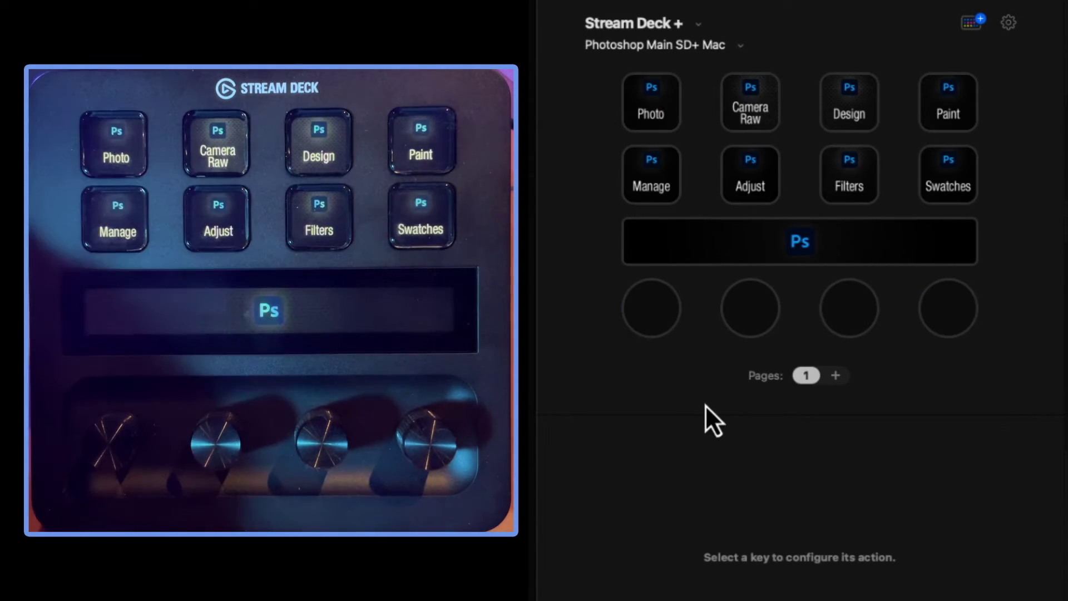
click(849, 128)
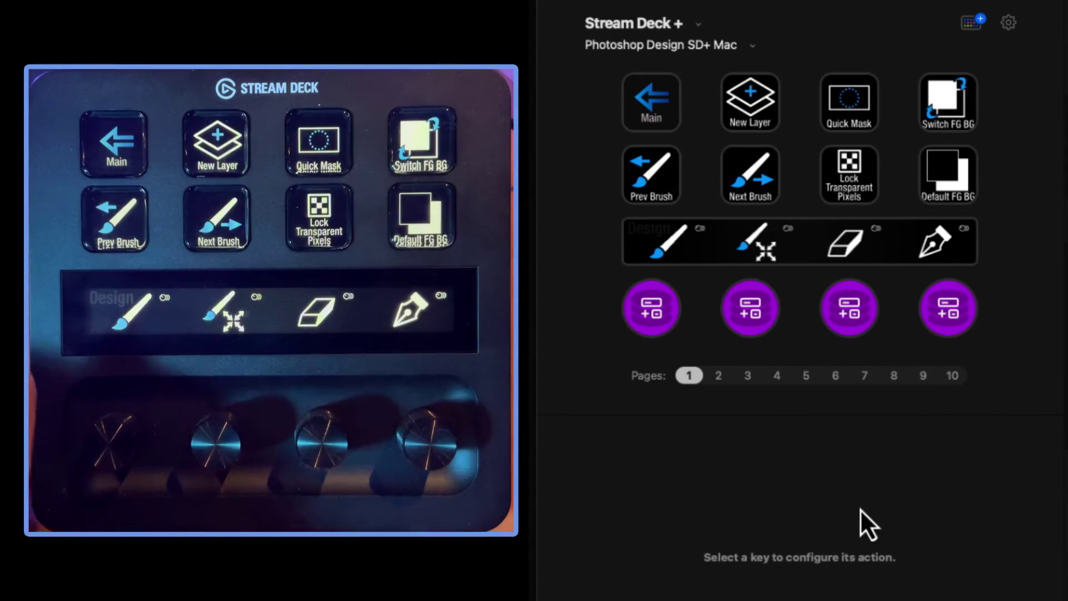
click(649, 103)
click(831, 553)
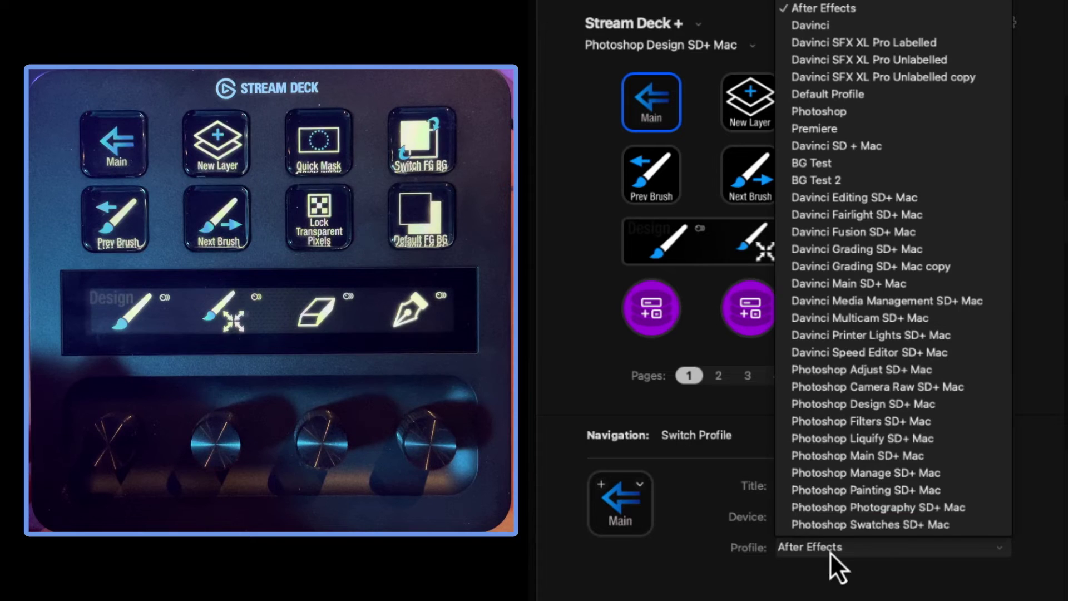
click(867, 455)
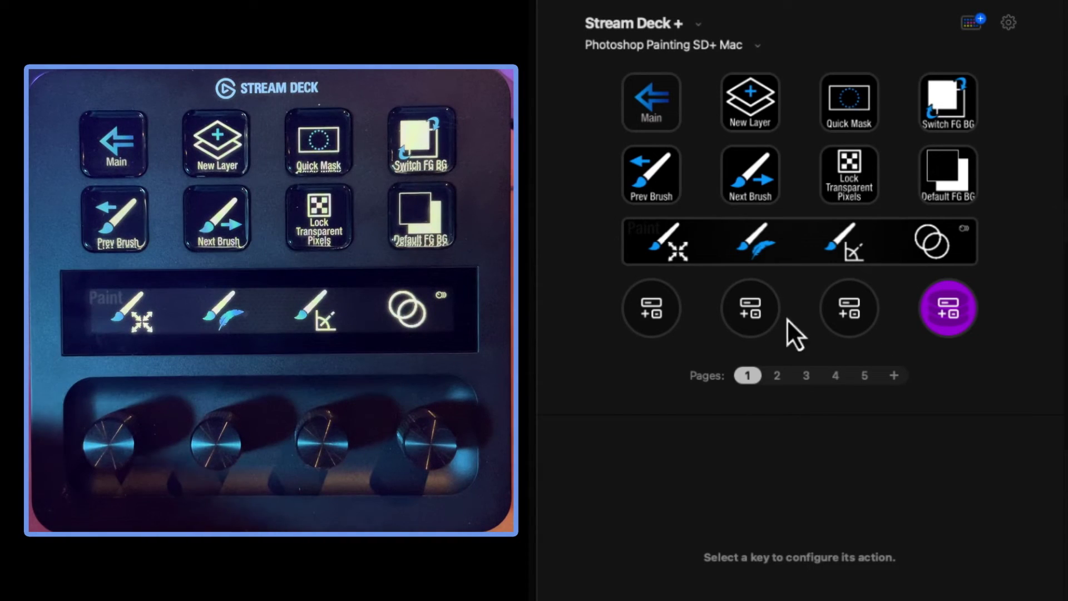
click(662, 122)
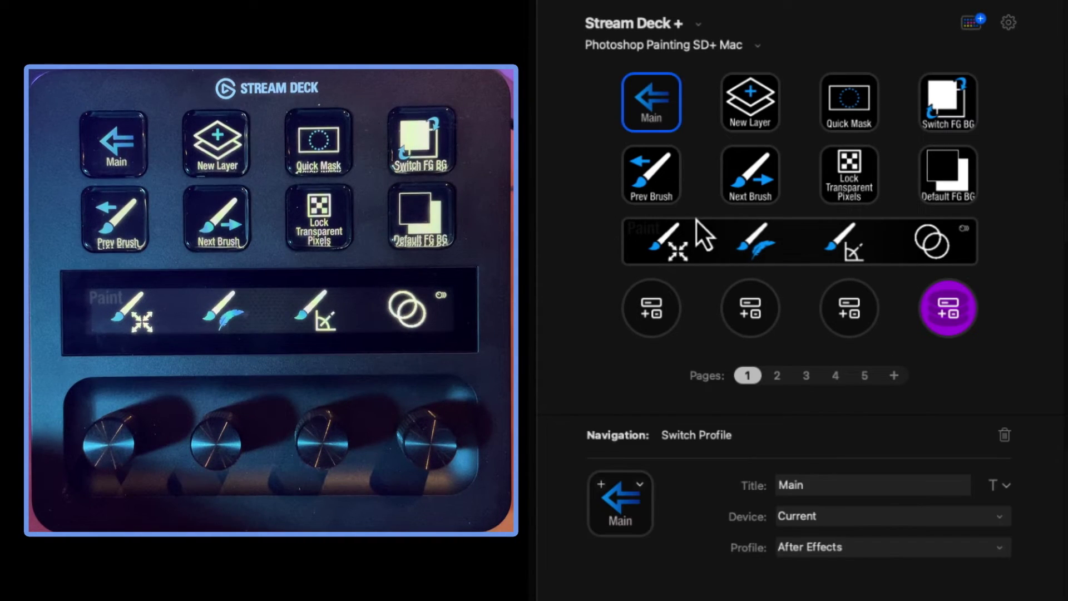
click(853, 550)
click(885, 454)
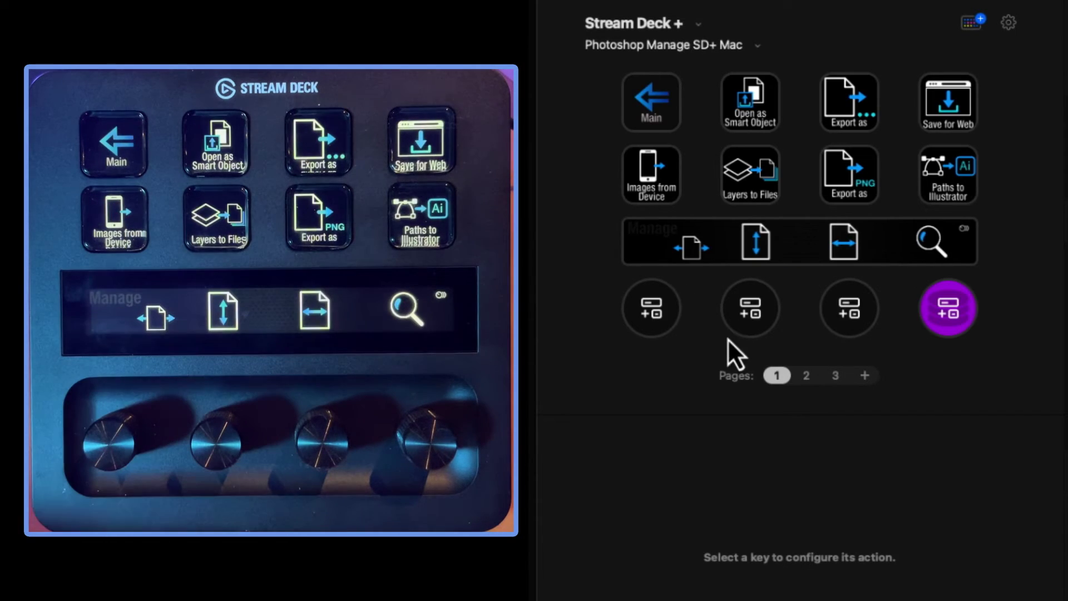
Step: Relink the Main key in Manage, Adjust, Filters and Swatches SD+ Mac profiles to Photoshop Main SD+ Mac
click(634, 92)
click(843, 549)
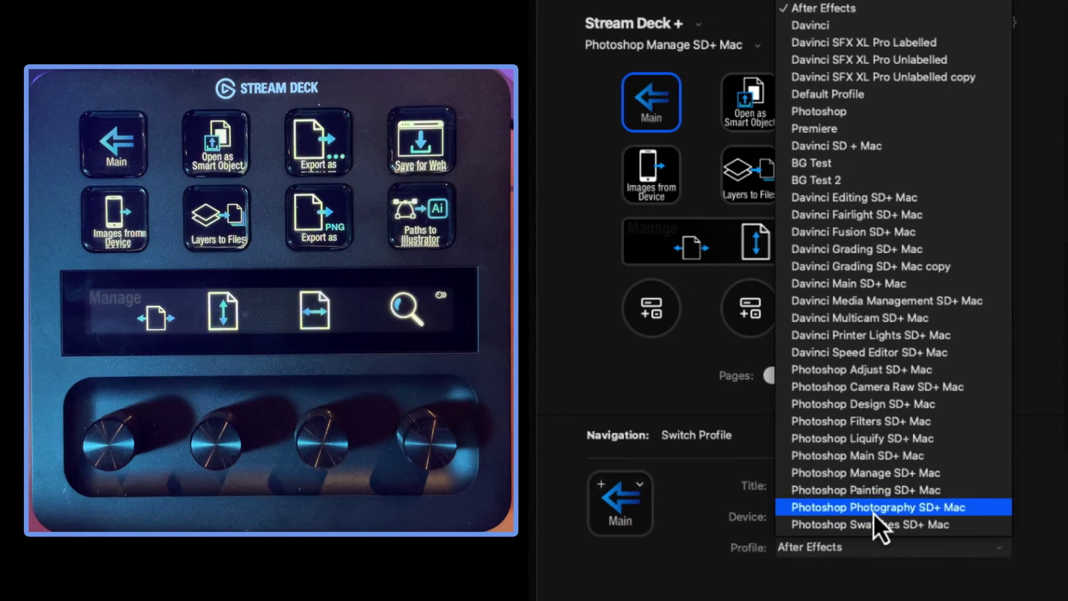
click(882, 454)
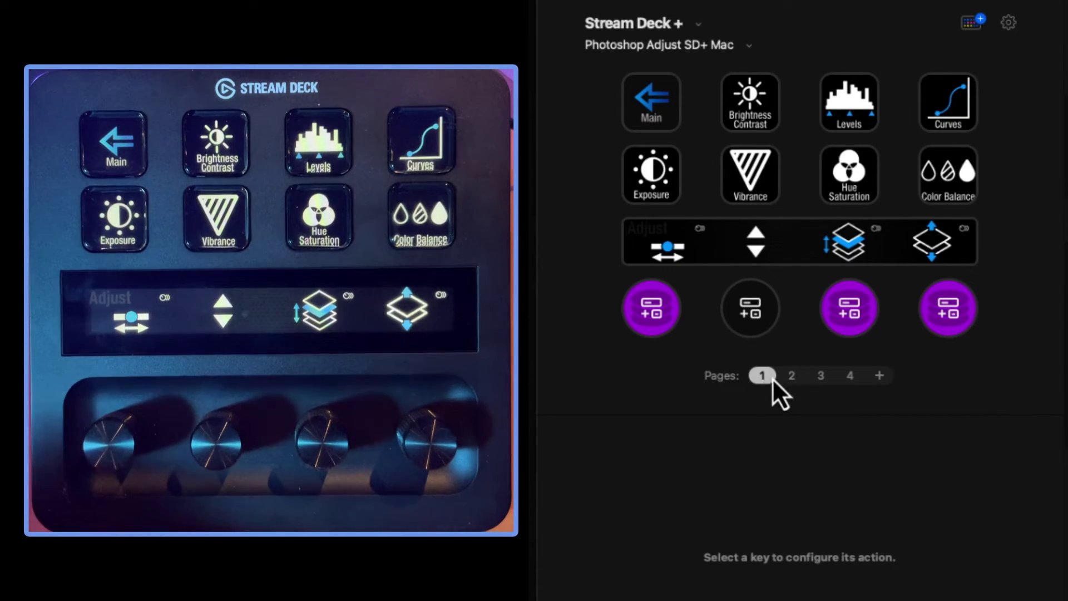
click(652, 104)
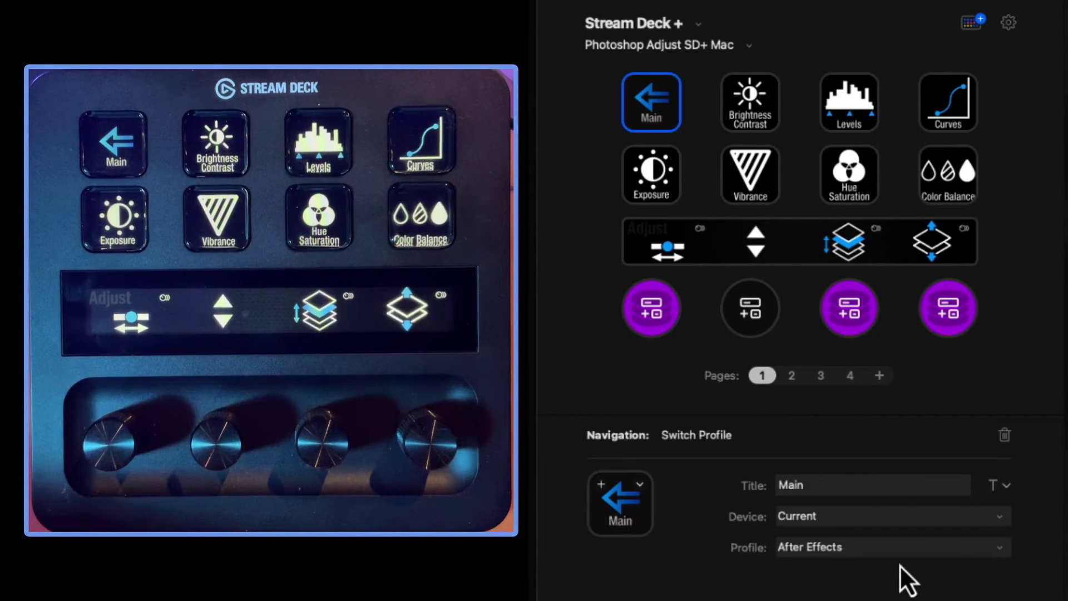
click(884, 548)
click(903, 462)
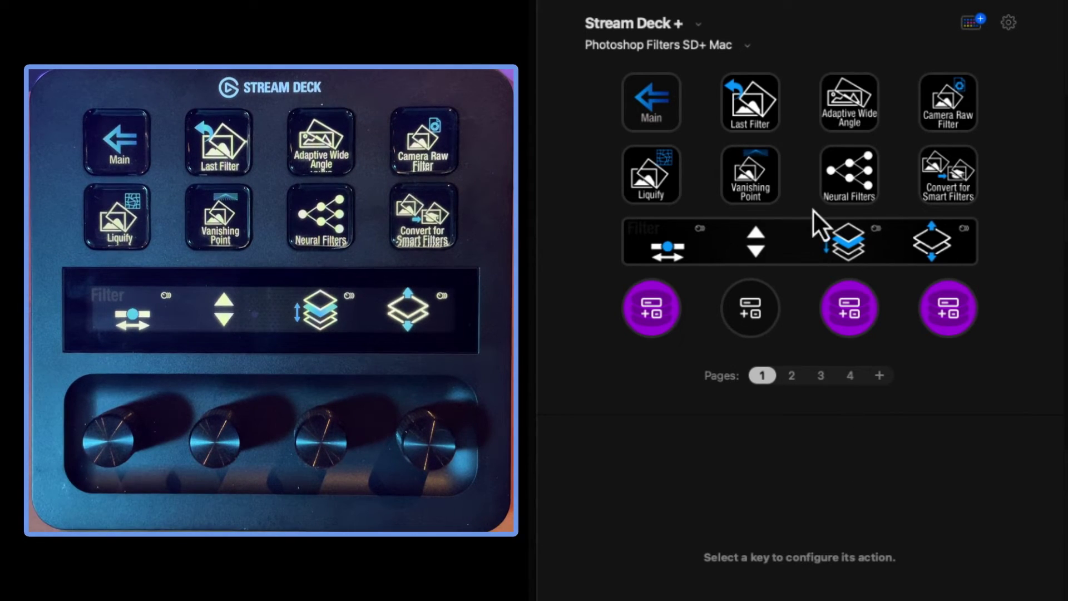
click(645, 114)
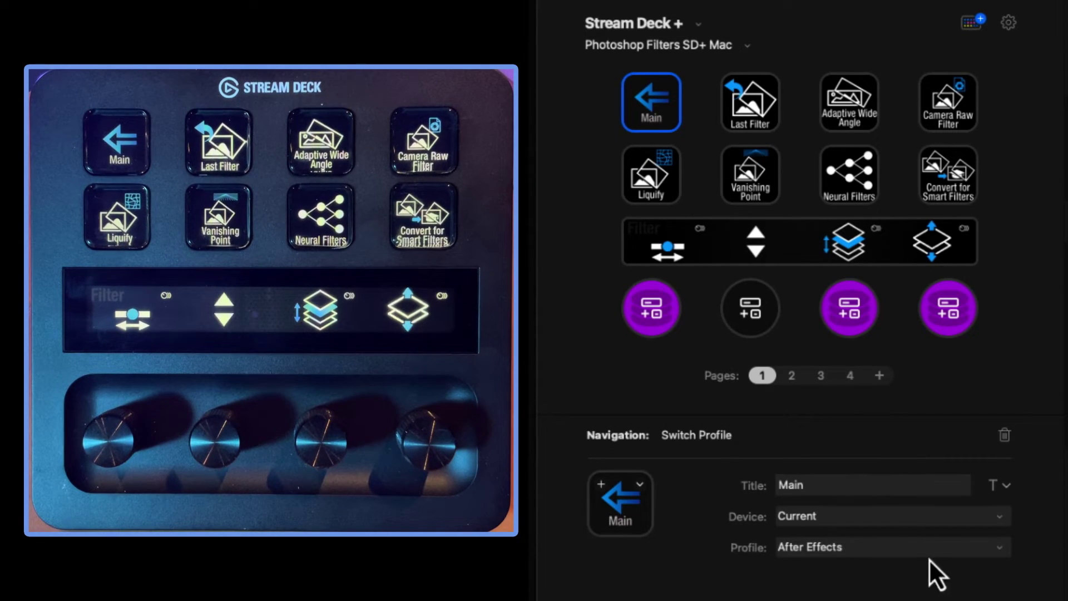
click(896, 548)
click(936, 463)
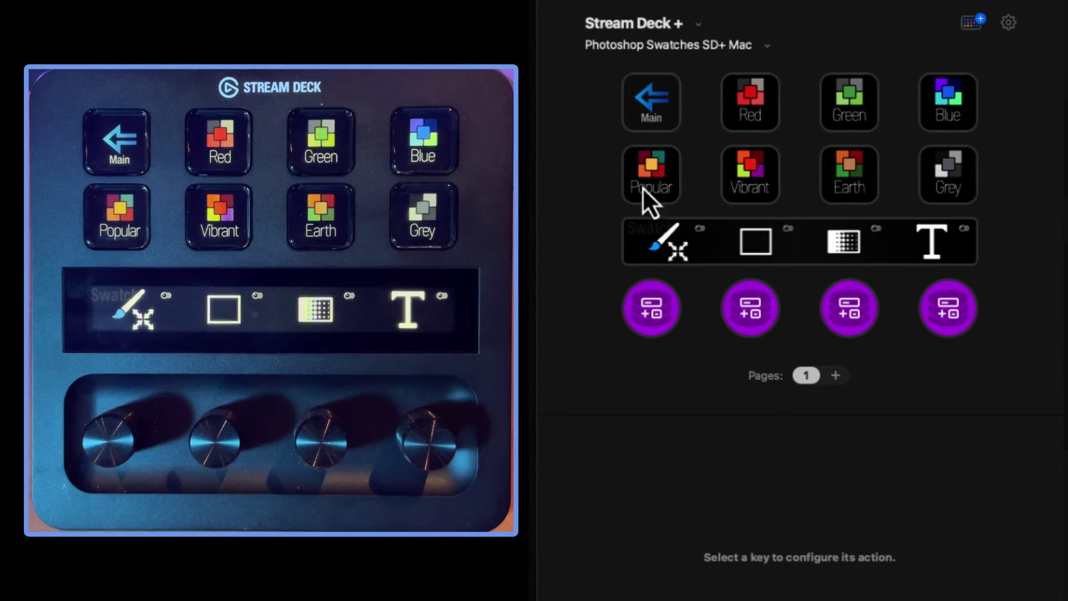
click(644, 119)
click(868, 547)
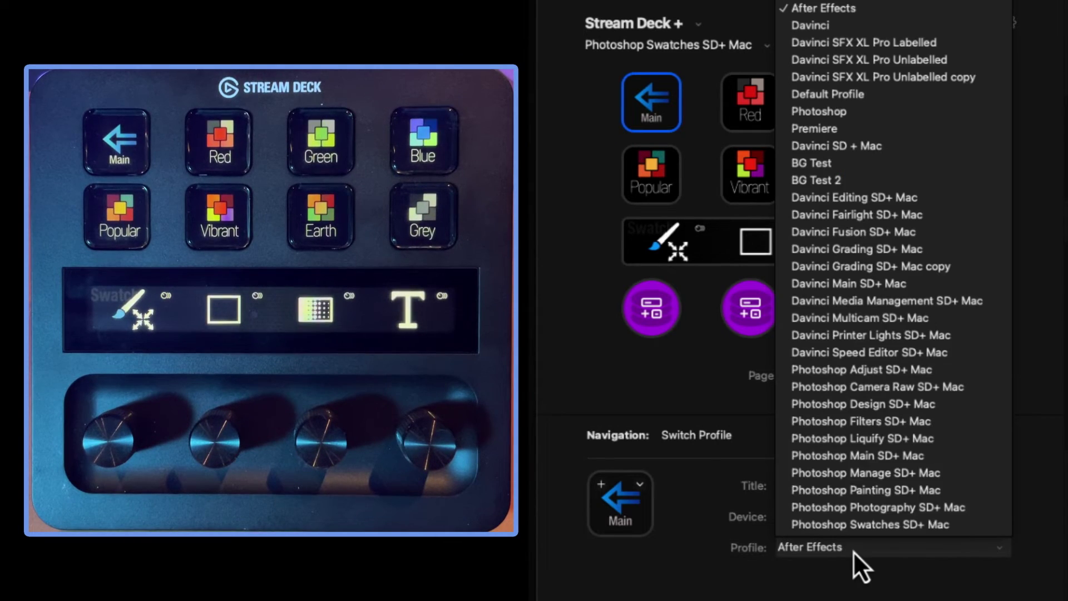
click(901, 455)
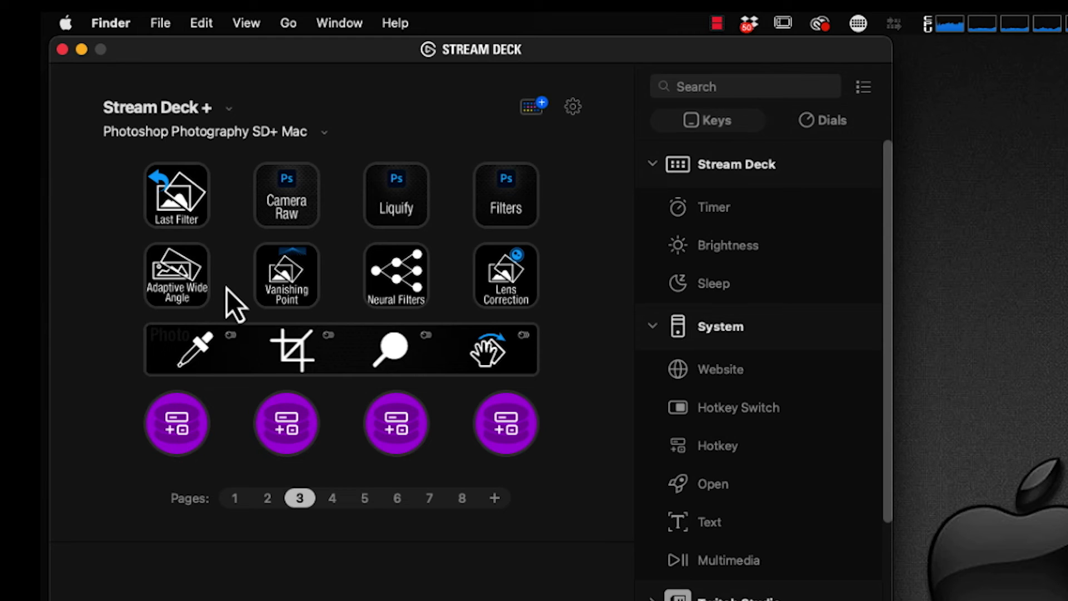
Step: Point the Camera Raw multi-action's Switch Profile step to Photoshop Camera Raw SD+ Mac
double_click(302, 212)
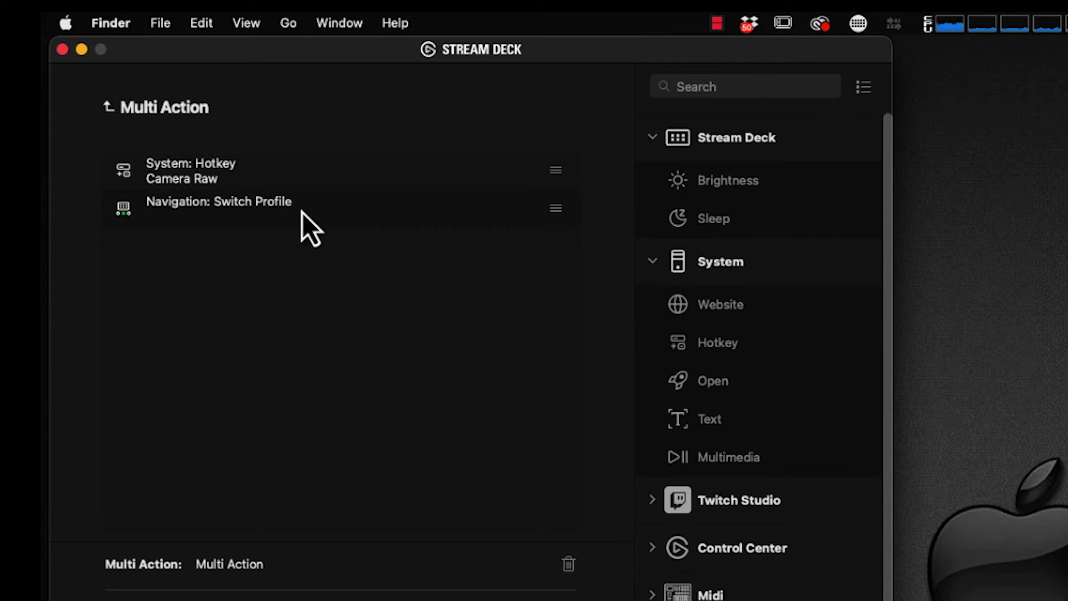
click(302, 212)
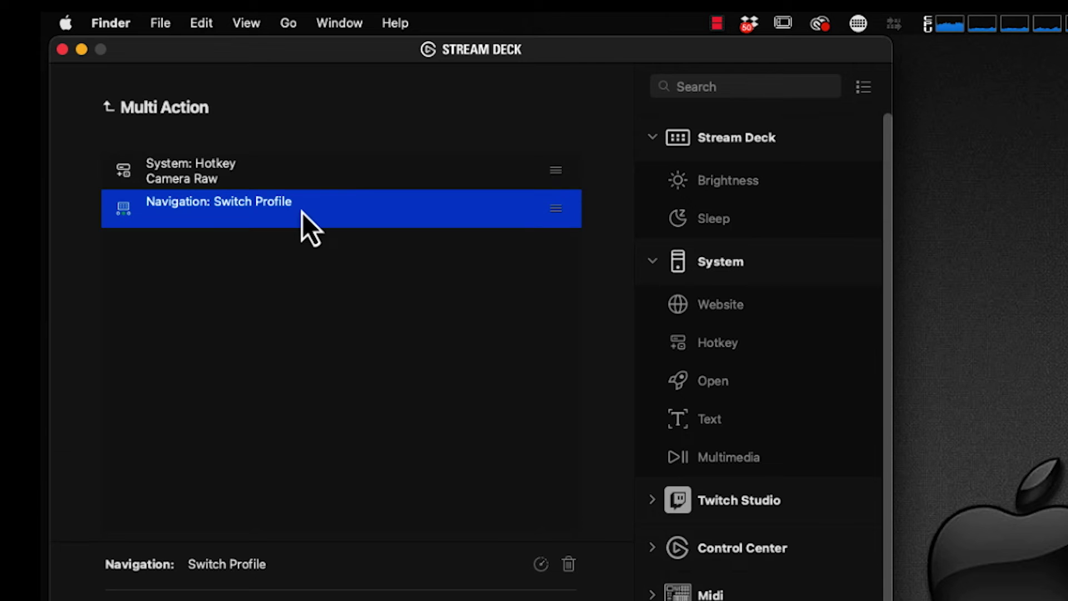
click(335, 427)
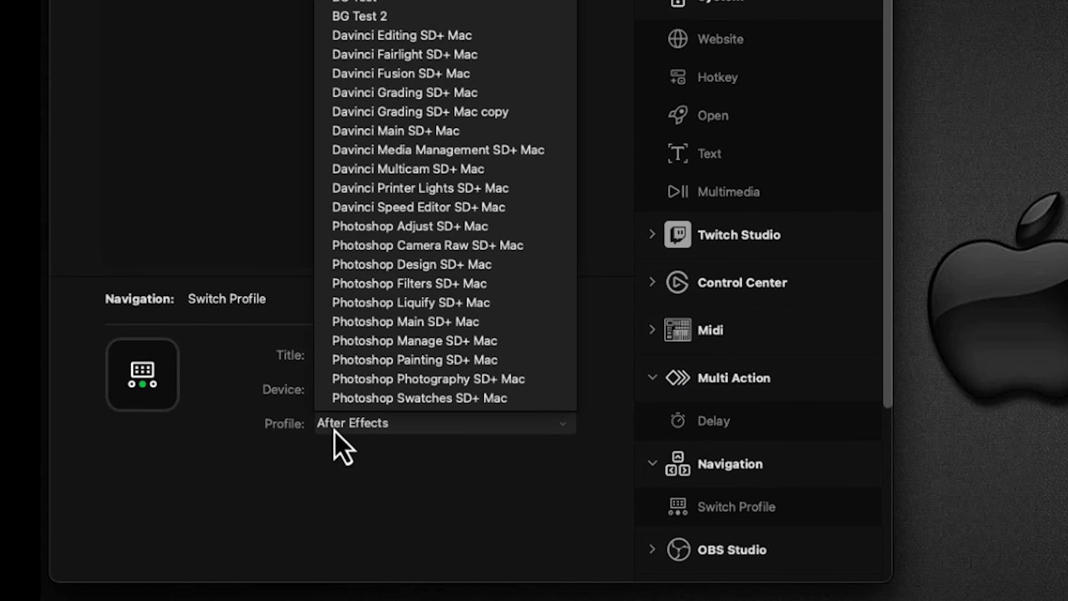
click(462, 245)
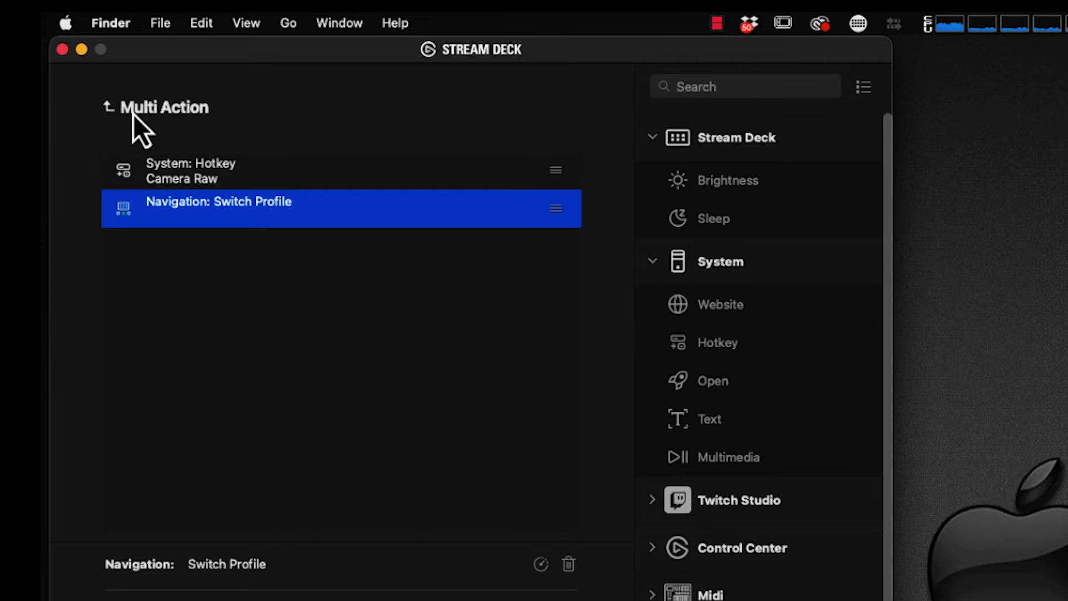
click(133, 114)
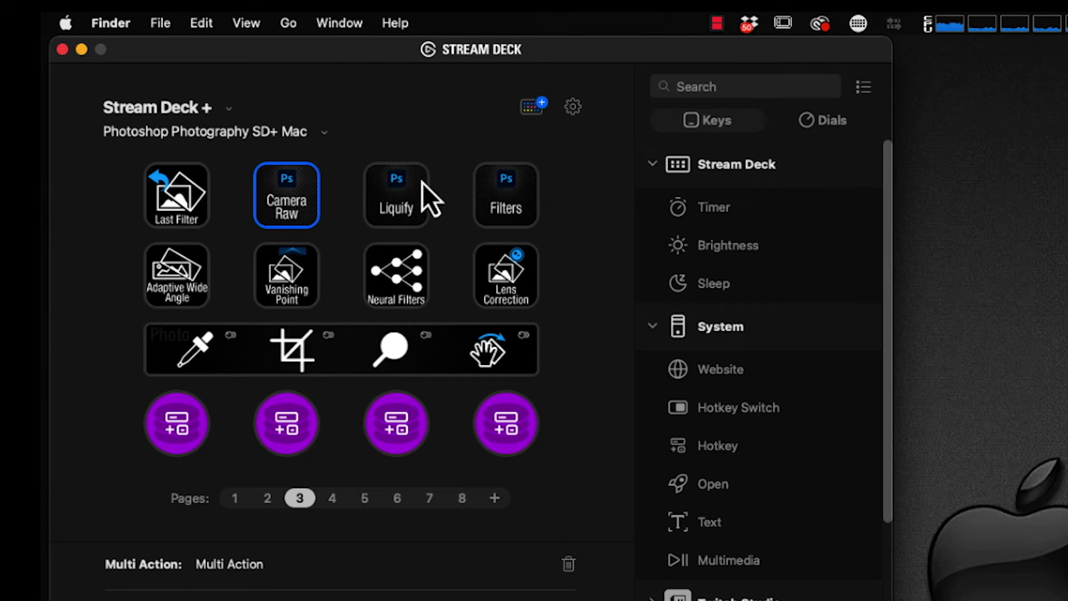
Step: Point the Liquify multi-action's Switch Profile step to Photoshop Liquify SD+ Mac
double_click(401, 189)
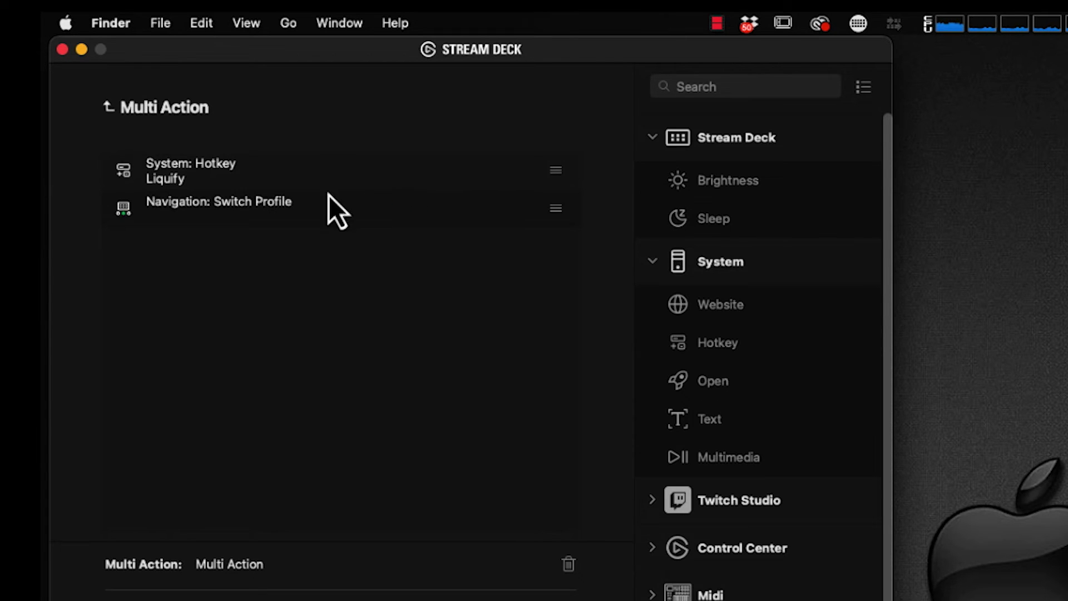
click(279, 215)
click(372, 511)
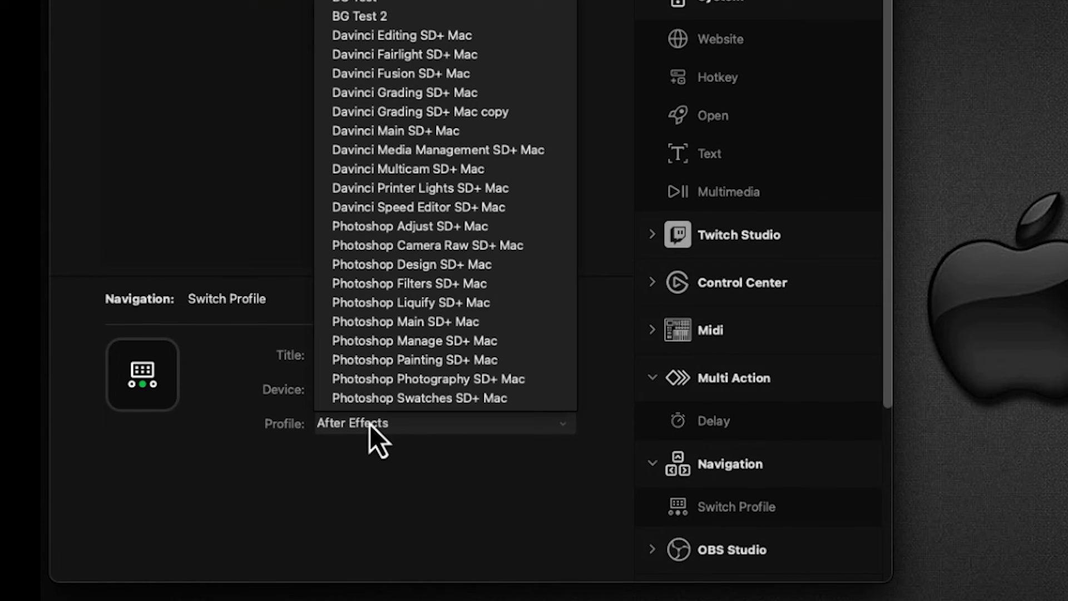
click(410, 304)
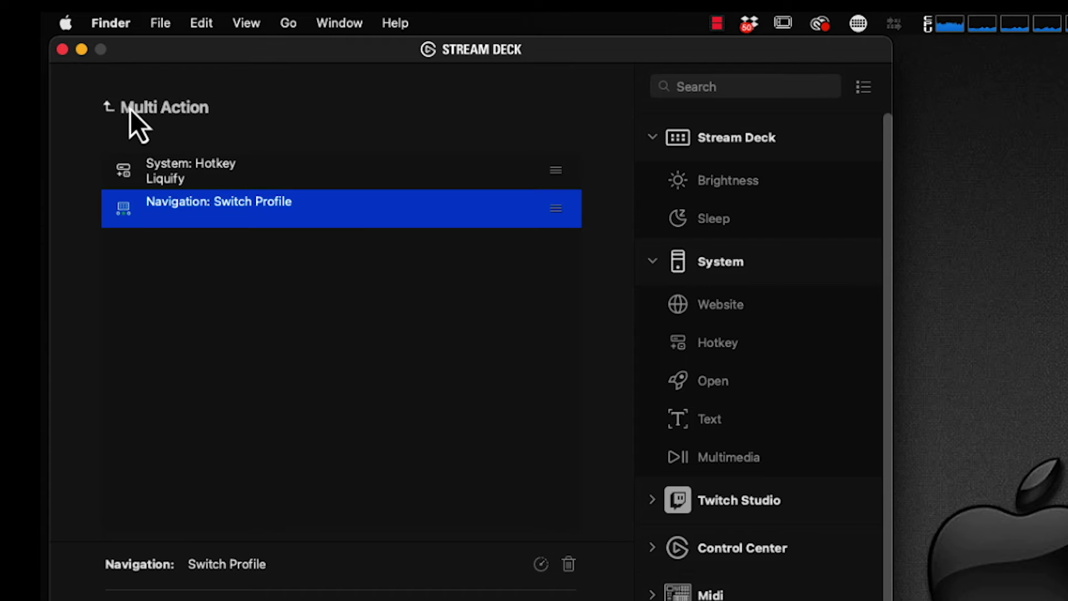
click(130, 109)
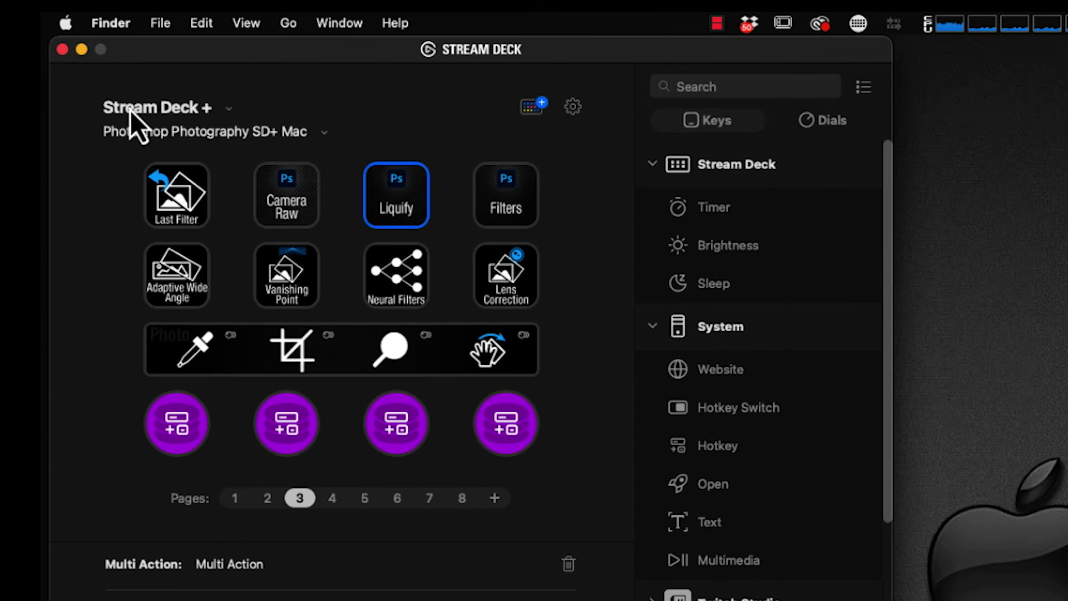
Step: Set the Filters key's target profile to Photoshop Filters SD+ Mac
click(512, 196)
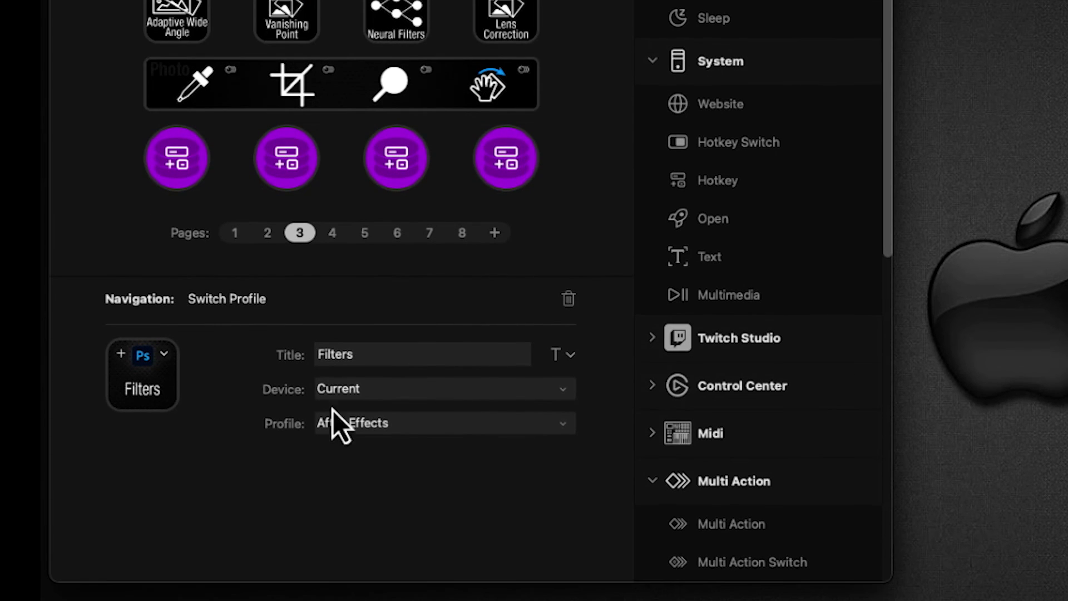
click(339, 426)
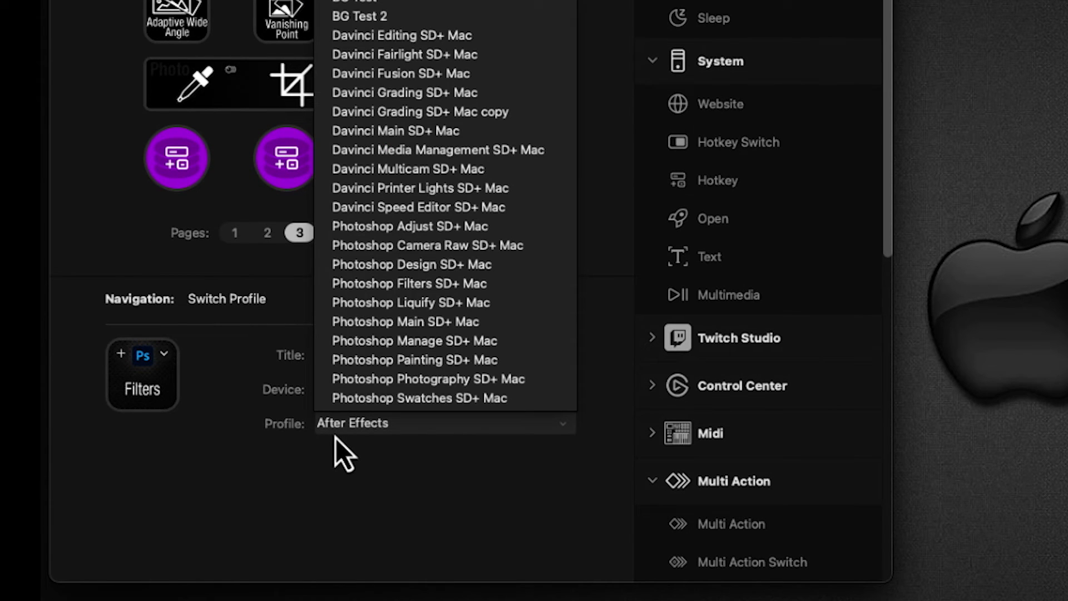
click(426, 284)
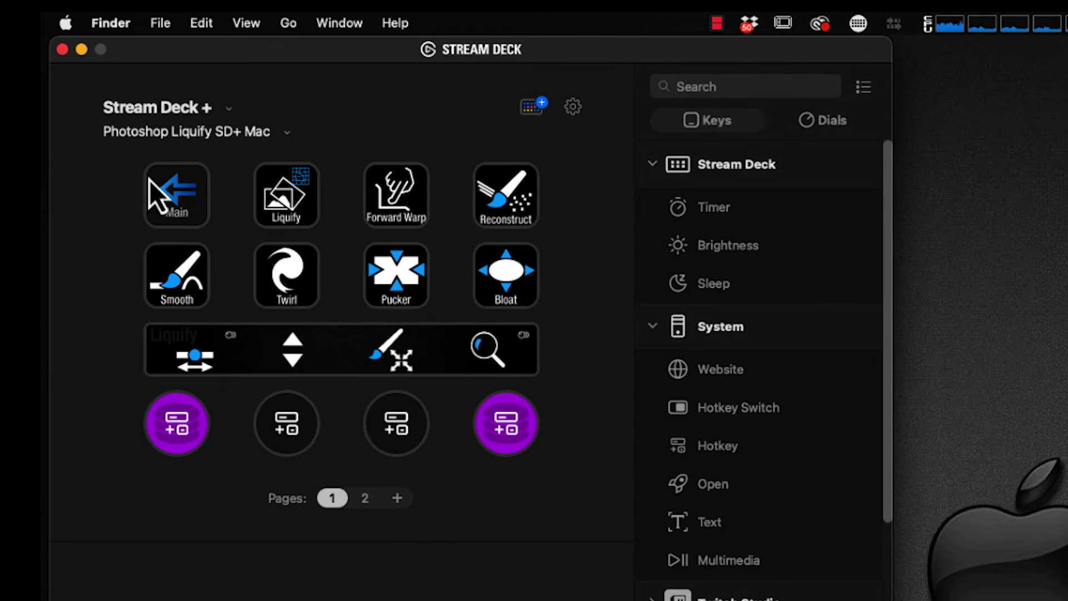
Step: Set the Liquify Main key to switch to Photoshop Photography SD+ Mac, page 3
click(165, 210)
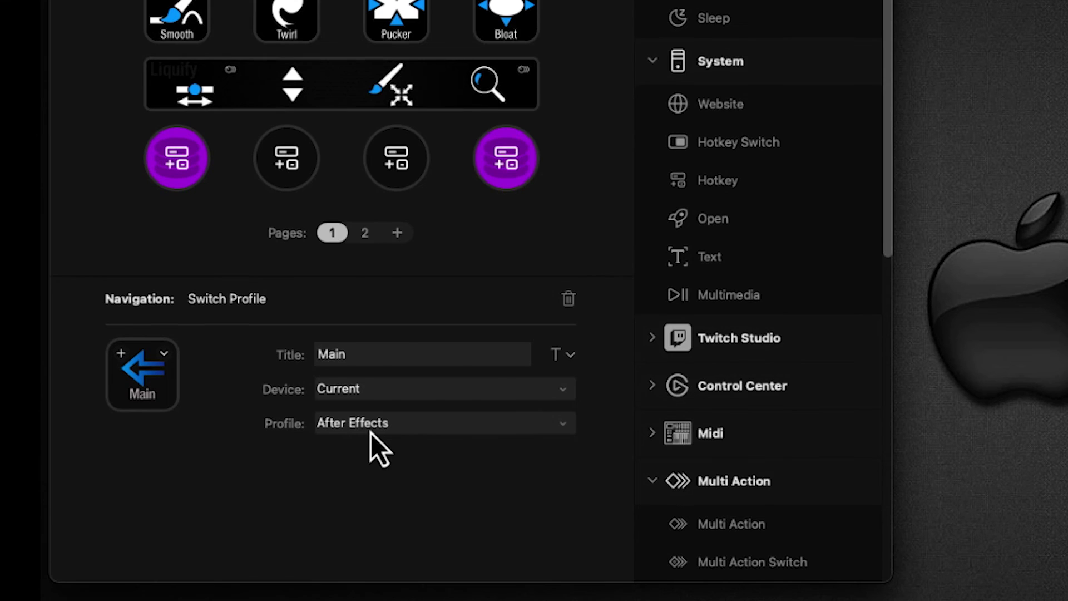
click(370, 428)
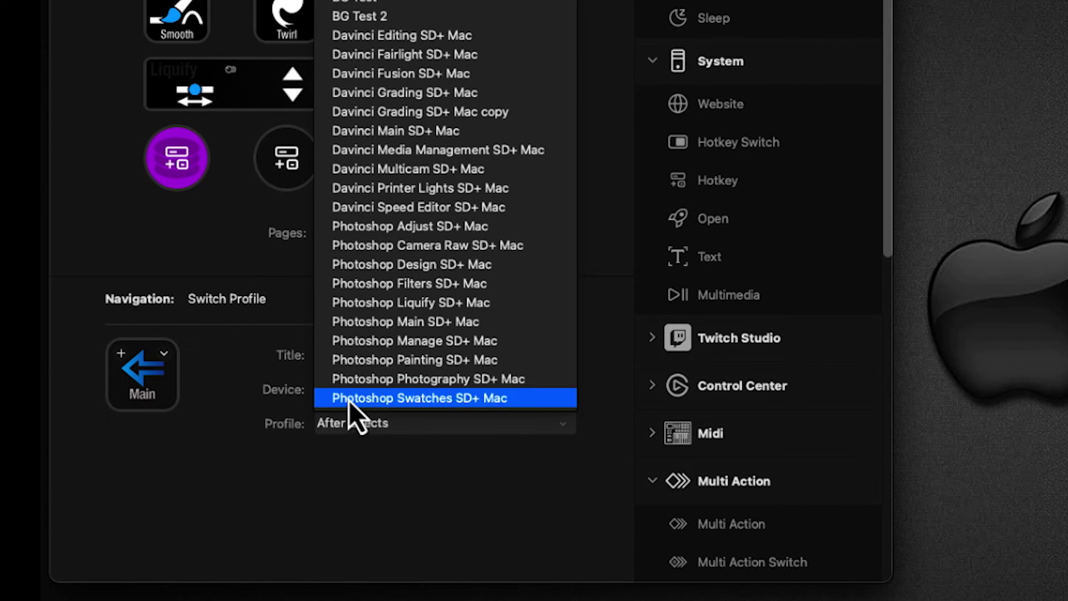
click(346, 379)
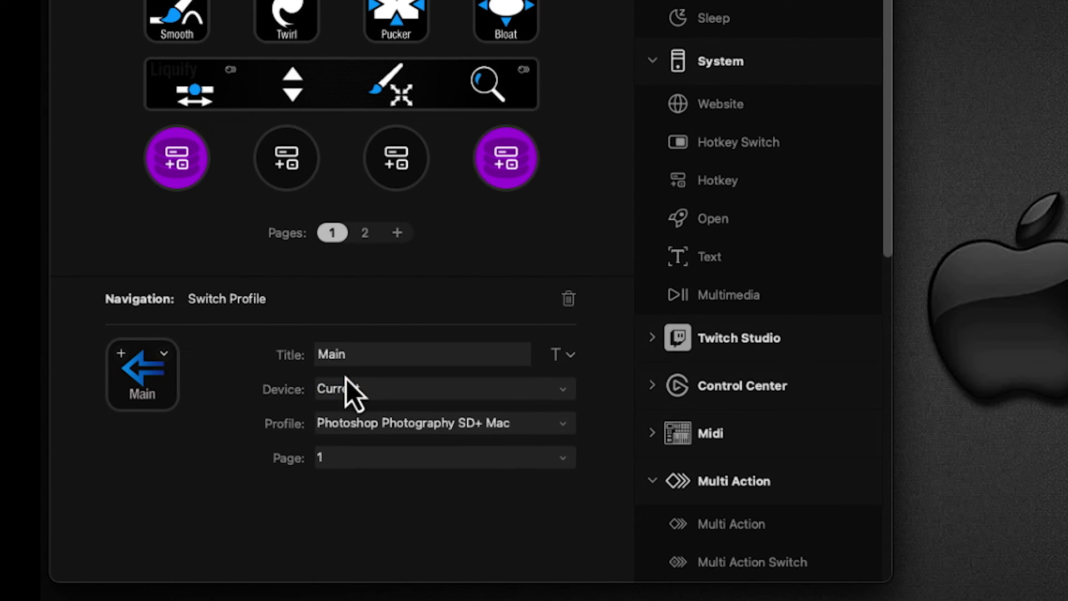
click(347, 462)
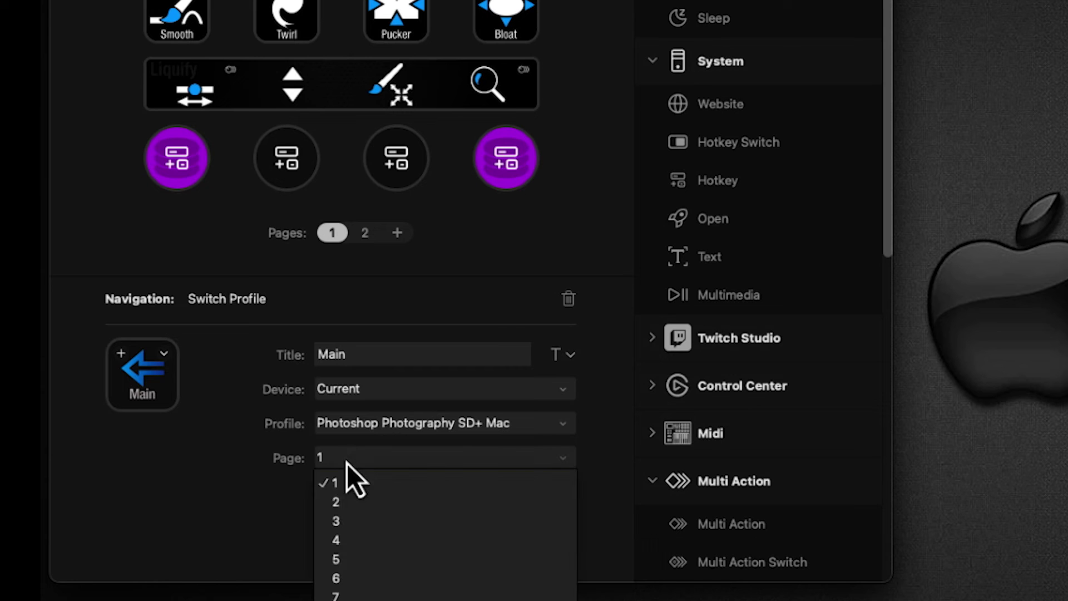
click(372, 521)
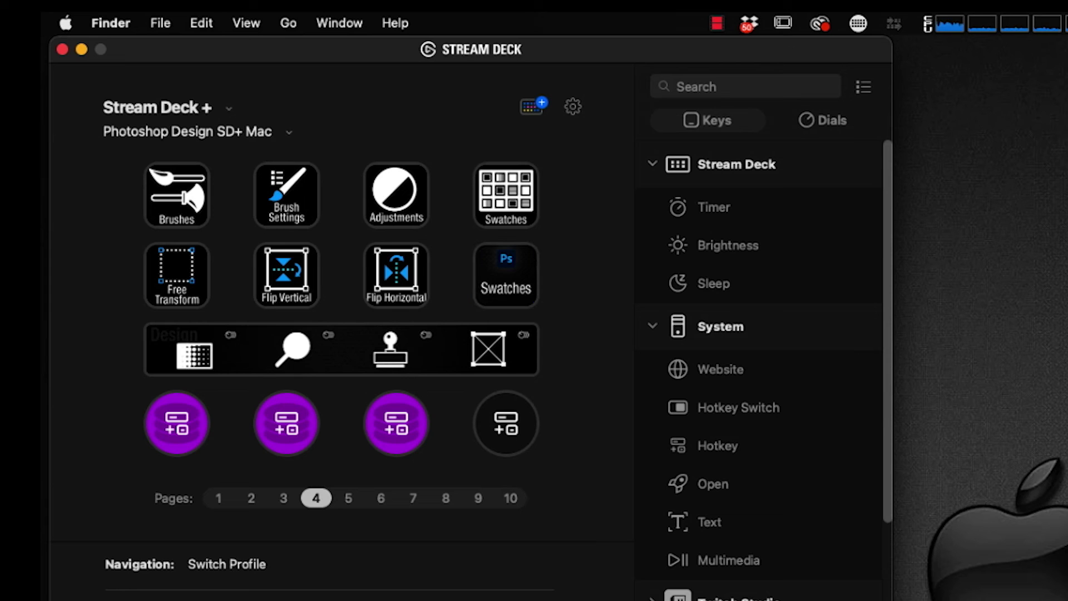
Step: Set Design page 4's Swatches key to target Photoshop Swatches SD+ Mac
click(515, 299)
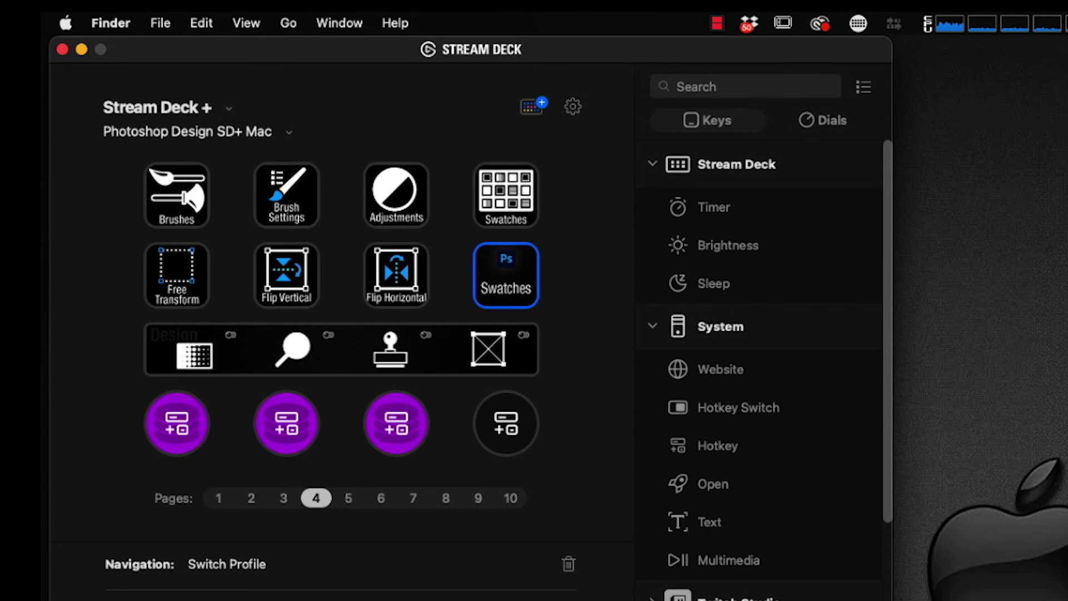
click(429, 600)
click(466, 346)
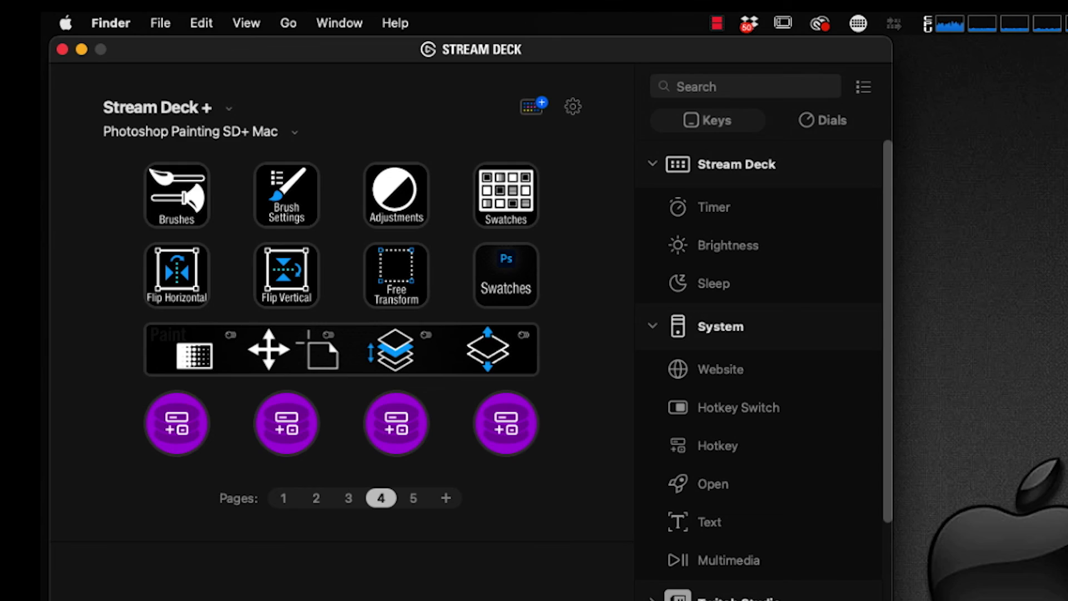
Step: Retarget Painting page 4's Swatches key from After Effects to Photoshop Swatches SD+ Mac
click(516, 299)
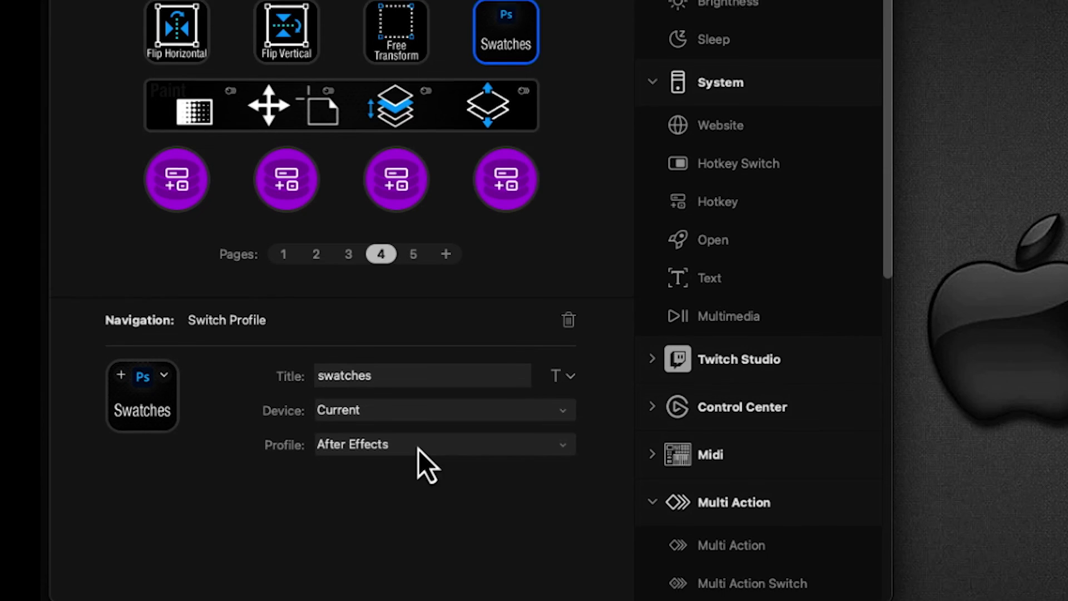
click(418, 448)
click(429, 398)
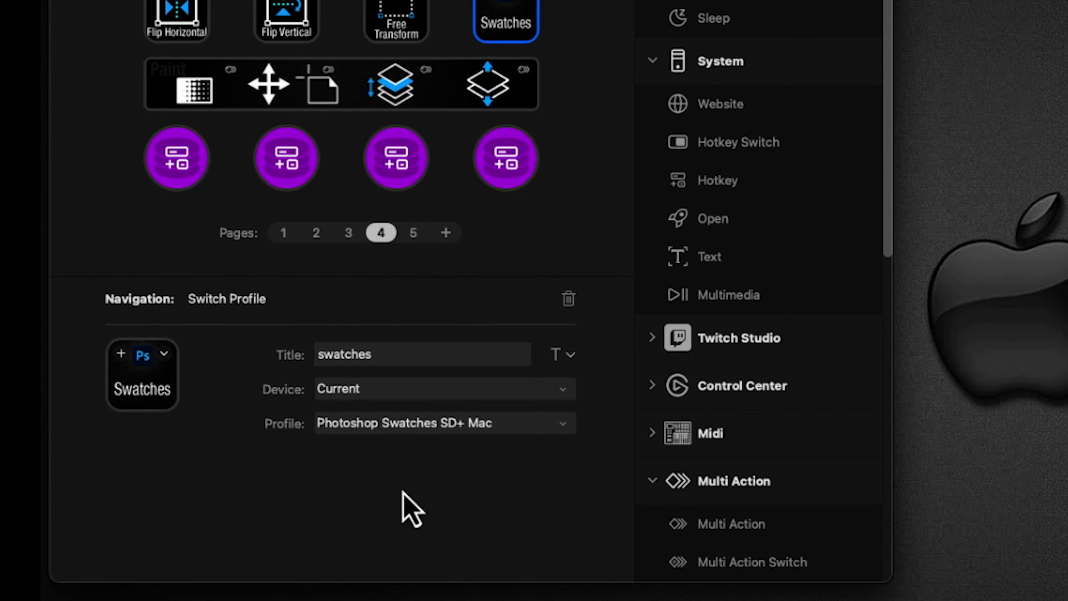